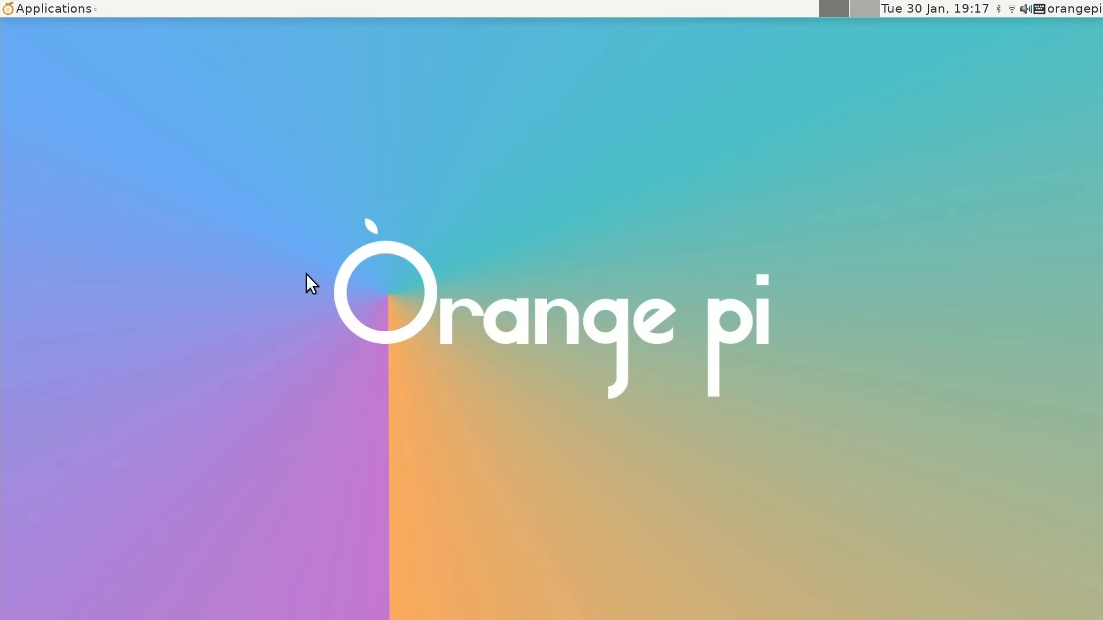
View the home folder in the file manager, moving its window toward the middle of the desktop, and close it.
click(61, 6)
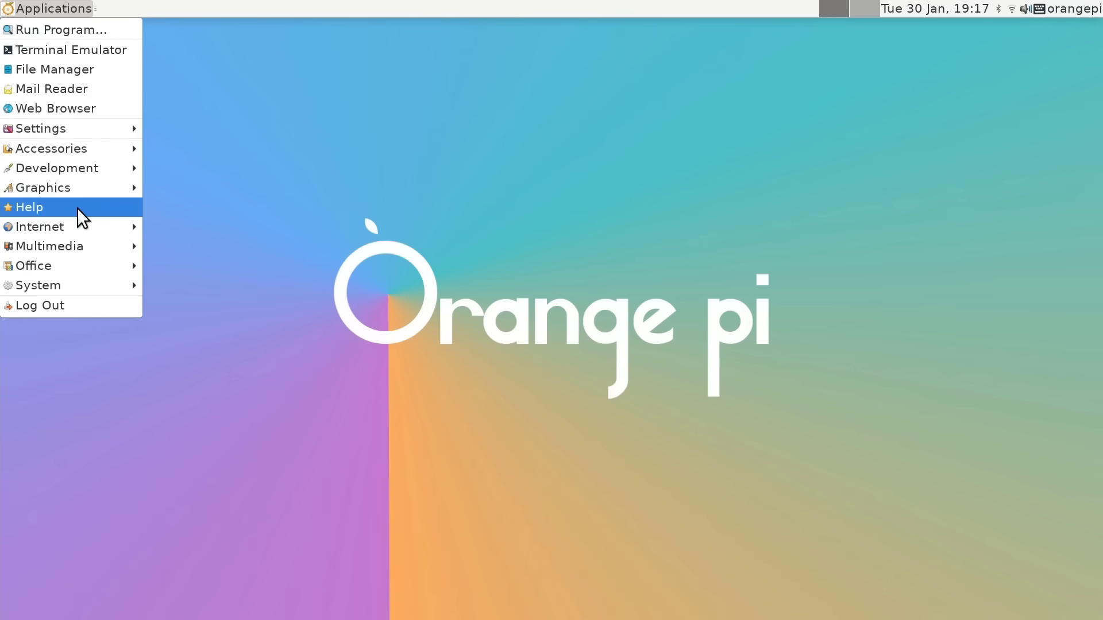
click(84, 72)
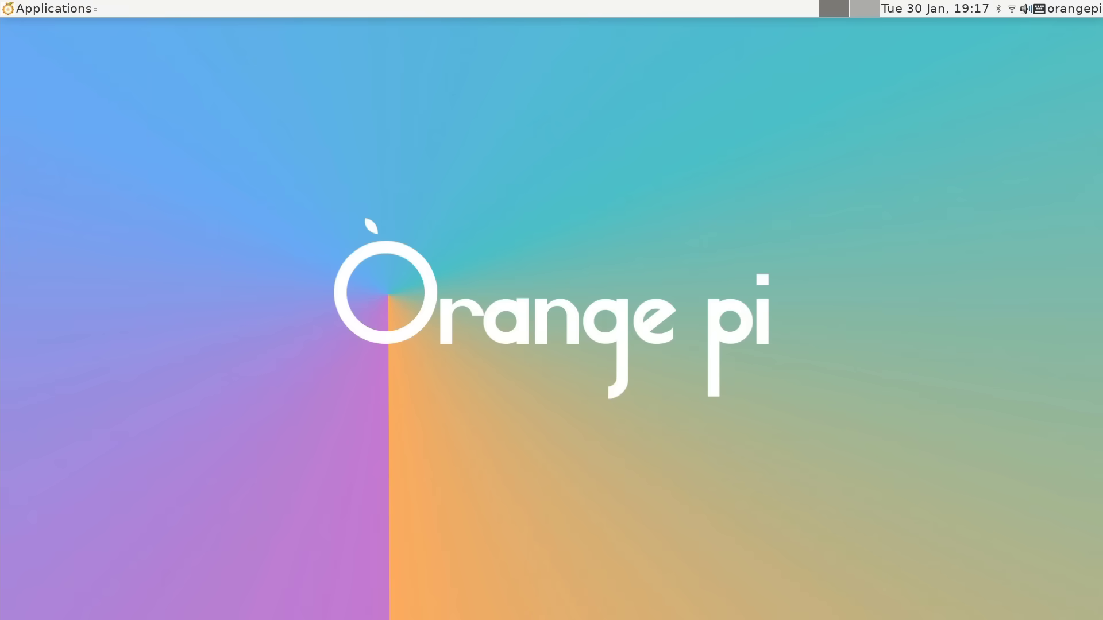
drag(236, 24, 512, 114)
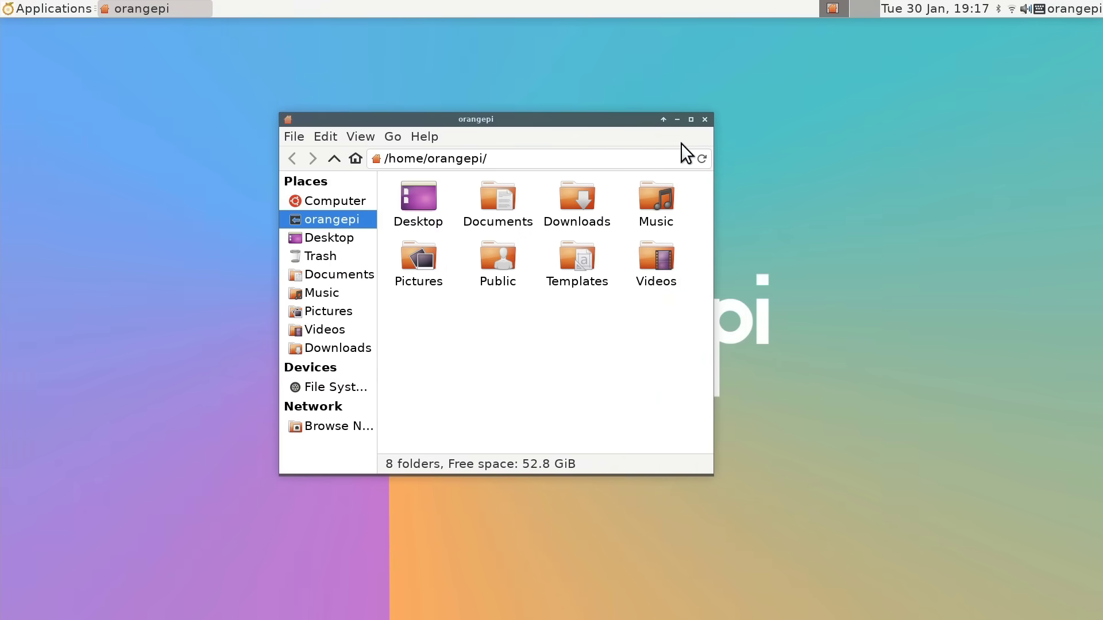
click(705, 120)
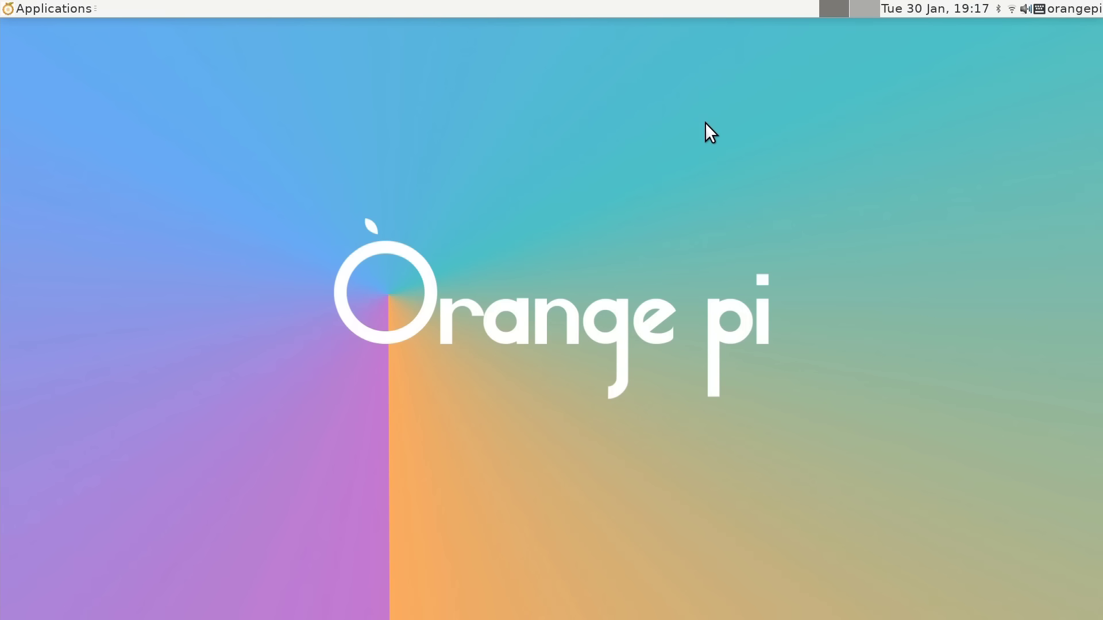
Browse the installed application categories, view the system resources in System Monitor, and close it.
click(51, 10)
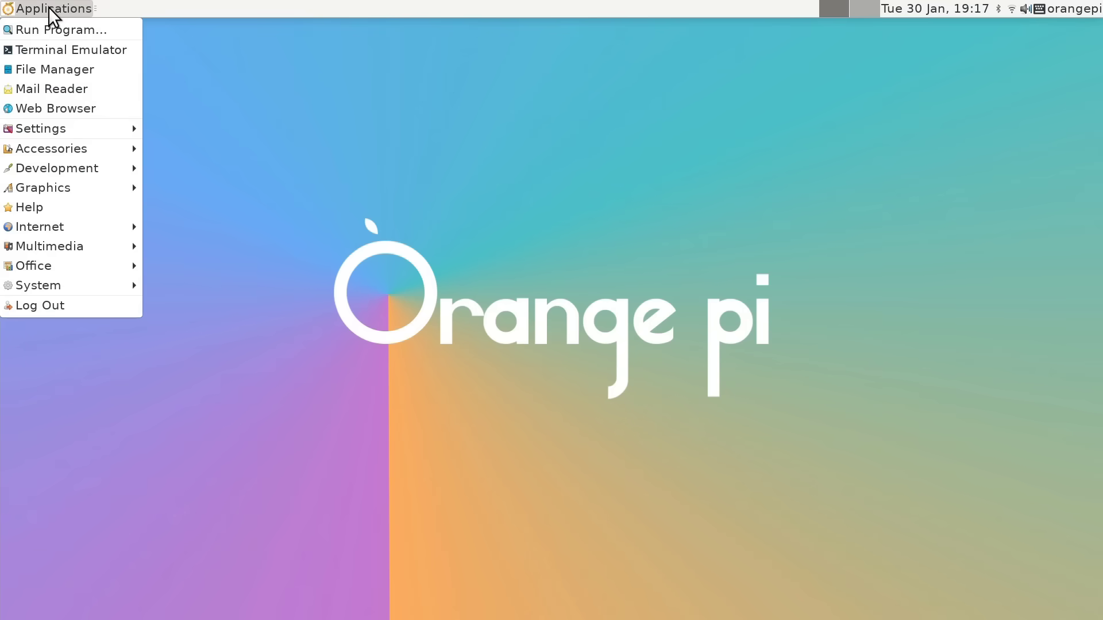
mouse_move(60, 126)
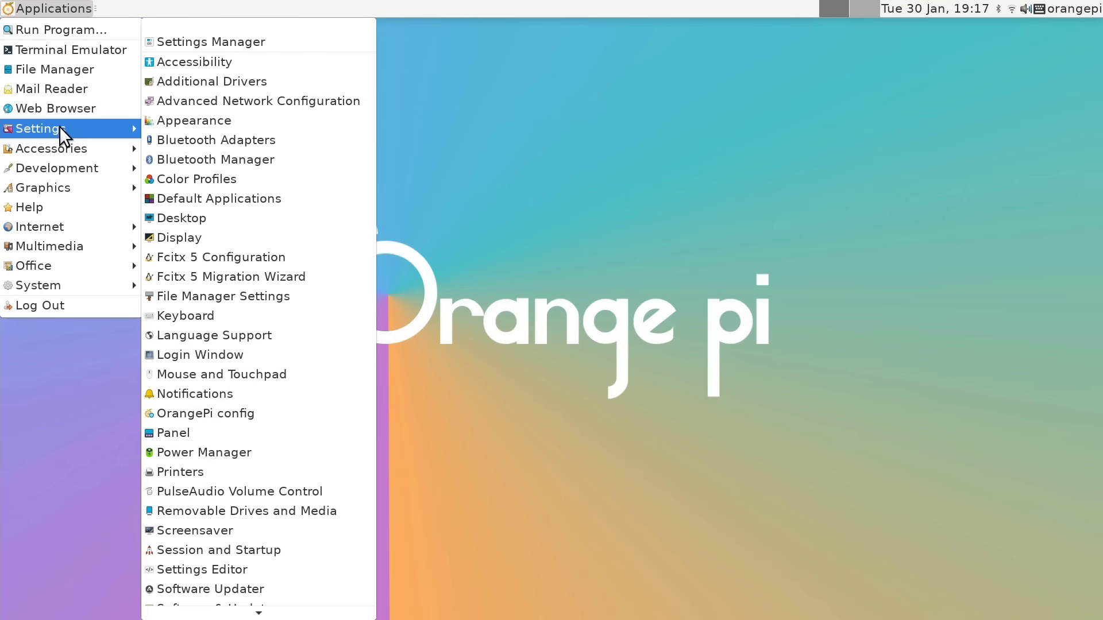
mouse_move(60, 147)
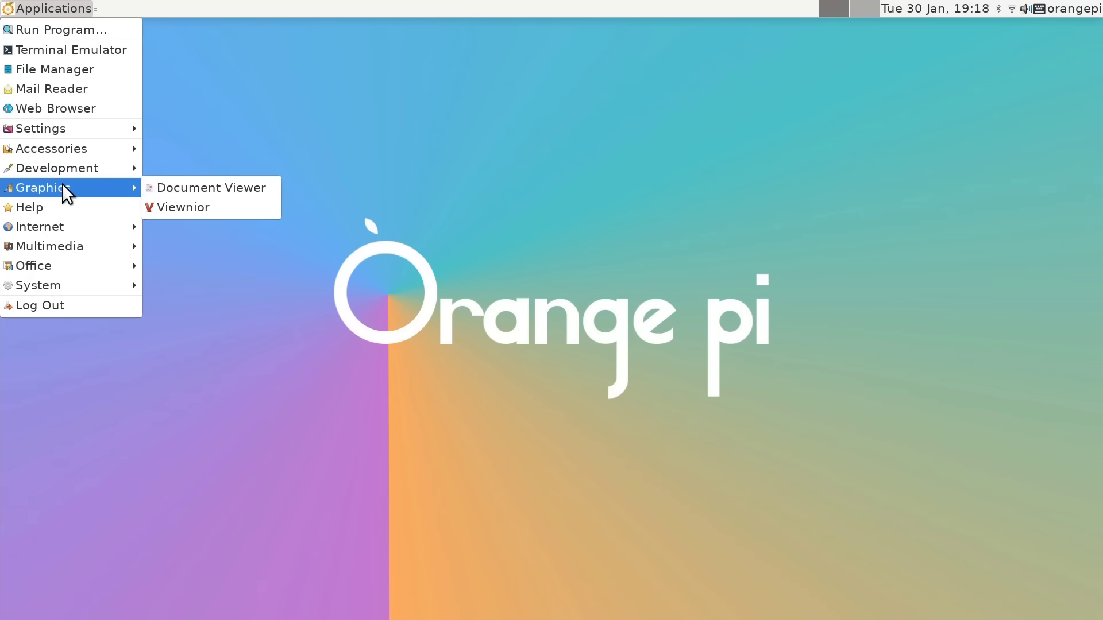
mouse_move(75, 246)
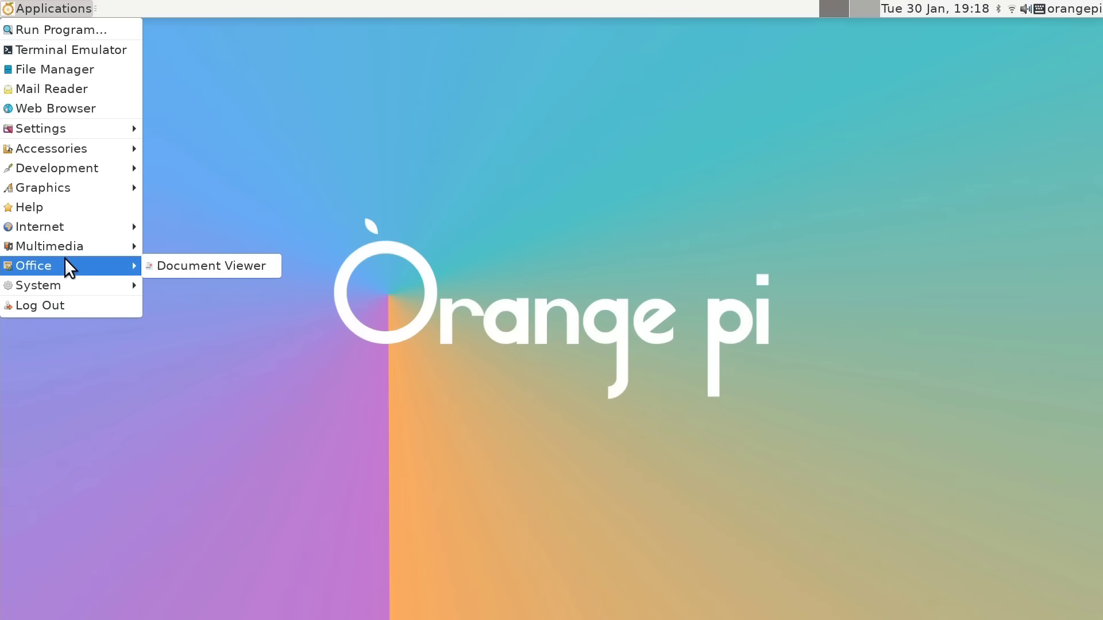
mouse_move(65, 280)
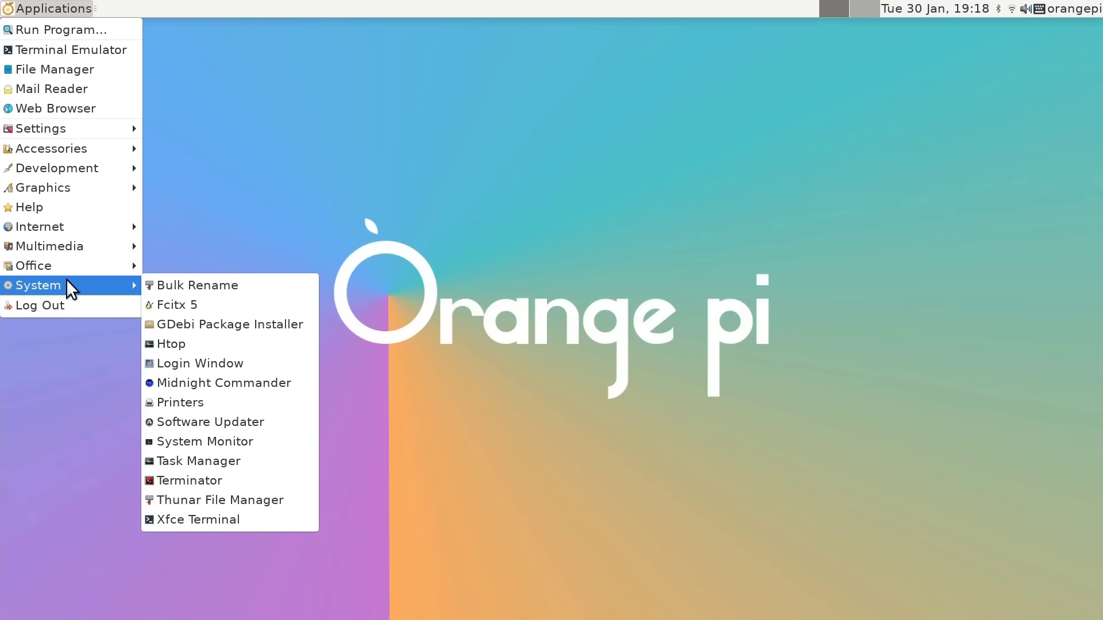
click(245, 441)
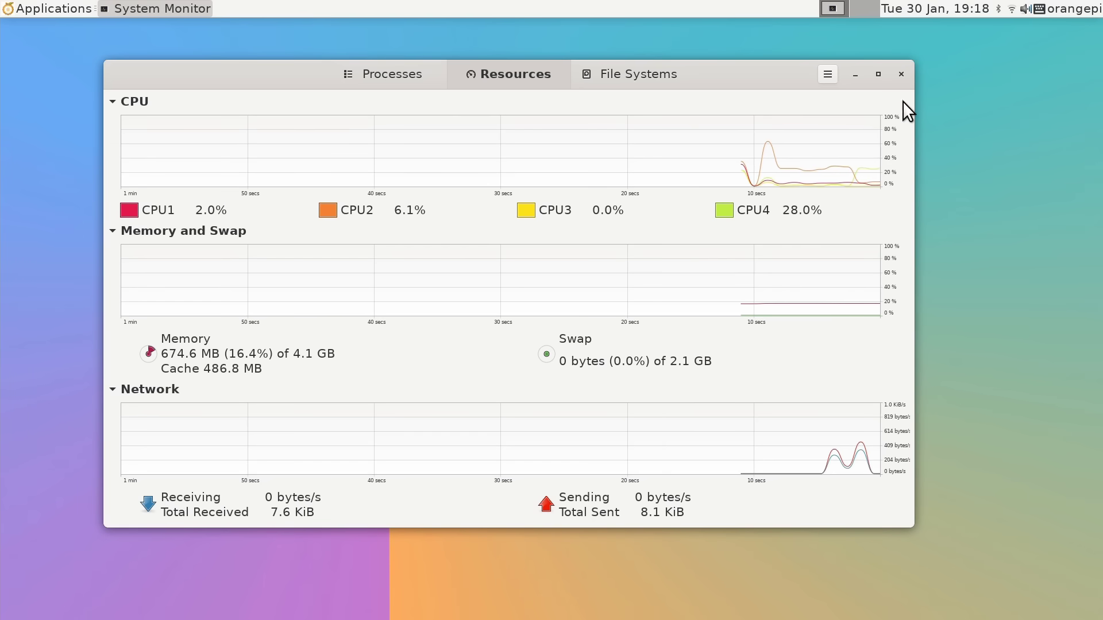
click(902, 77)
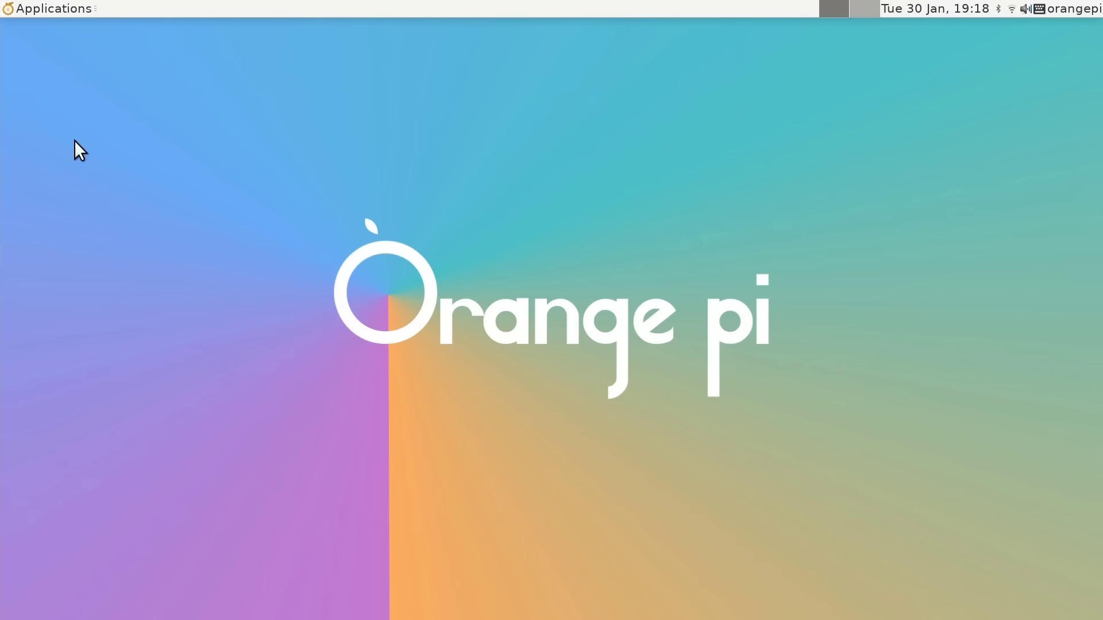
Launch the Chromium web browser from the installed internet applications.
click(70, 7)
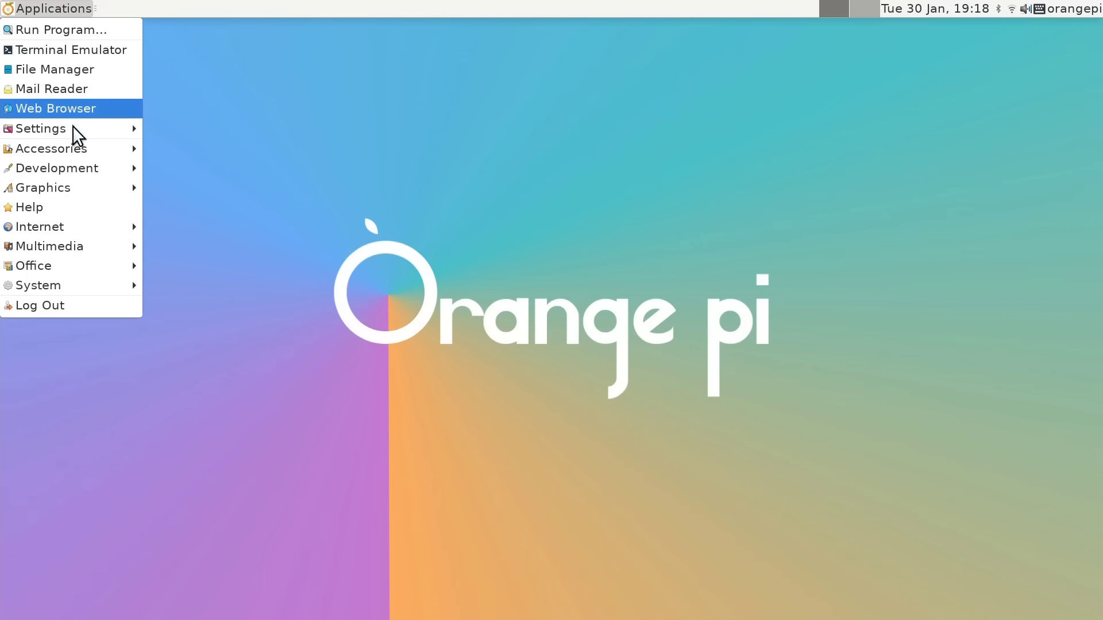
mouse_move(87, 229)
click(269, 229)
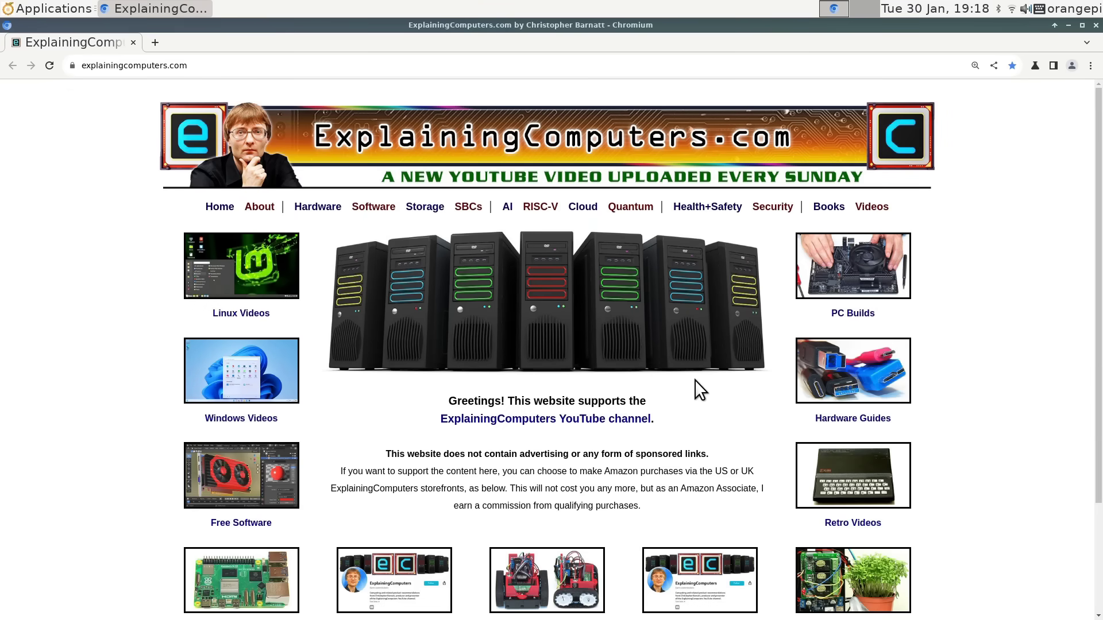
Go to the SBCs section of ExplainingComputers.com and view its list of other ARM SBC reviews.
click(469, 213)
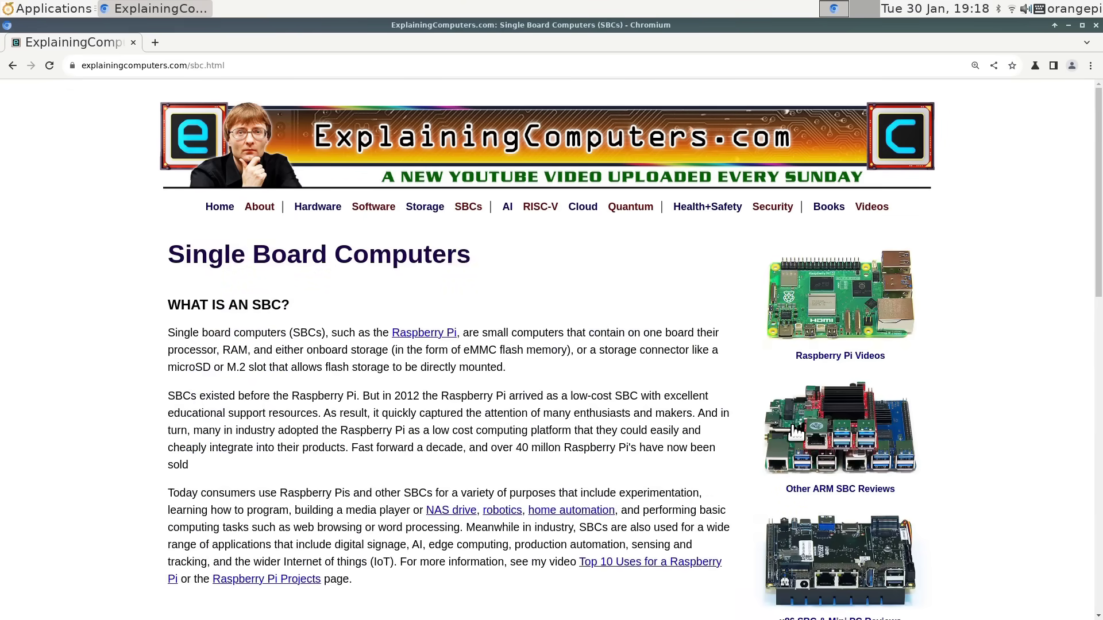
click(808, 441)
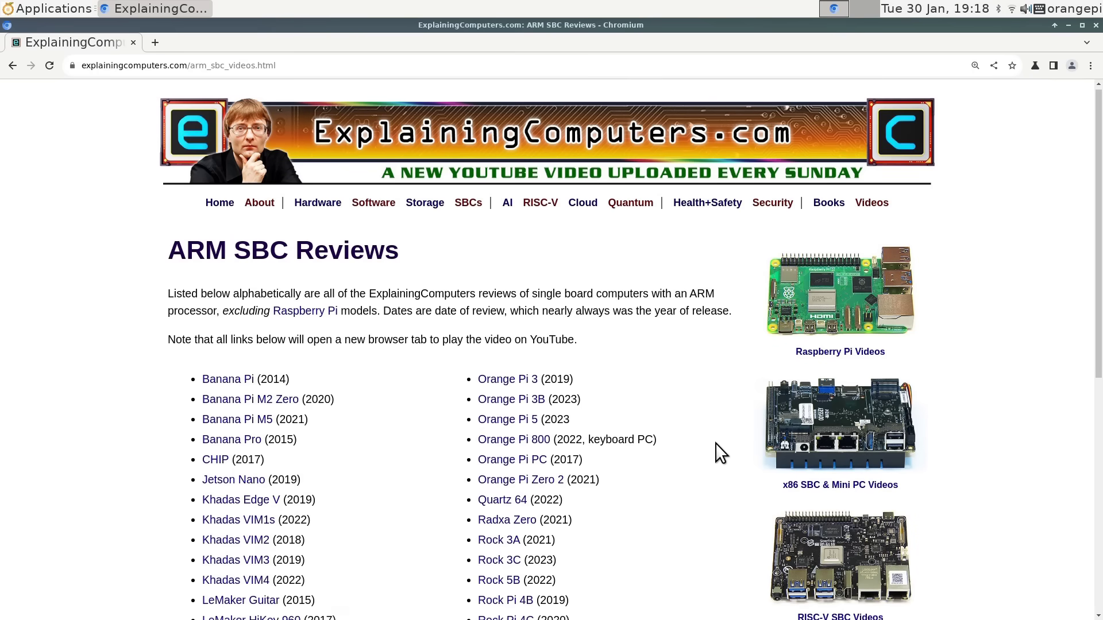
scroll(716, 443, down, 3)
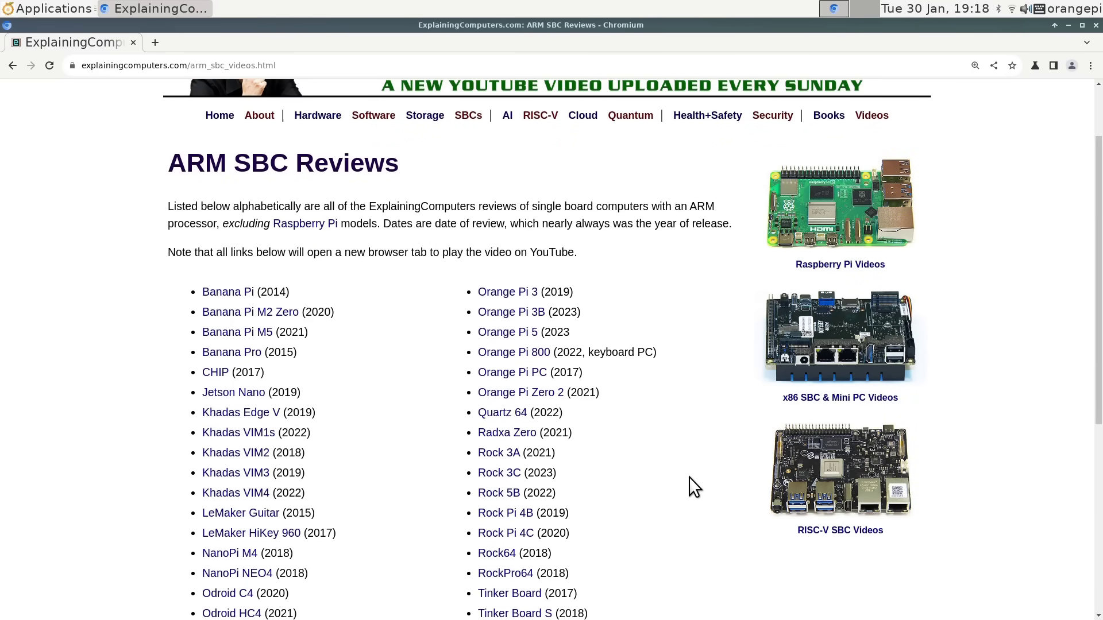
Open the bookmarked Orange Pi Zero 2W product page and view its overview.
click(1089, 66)
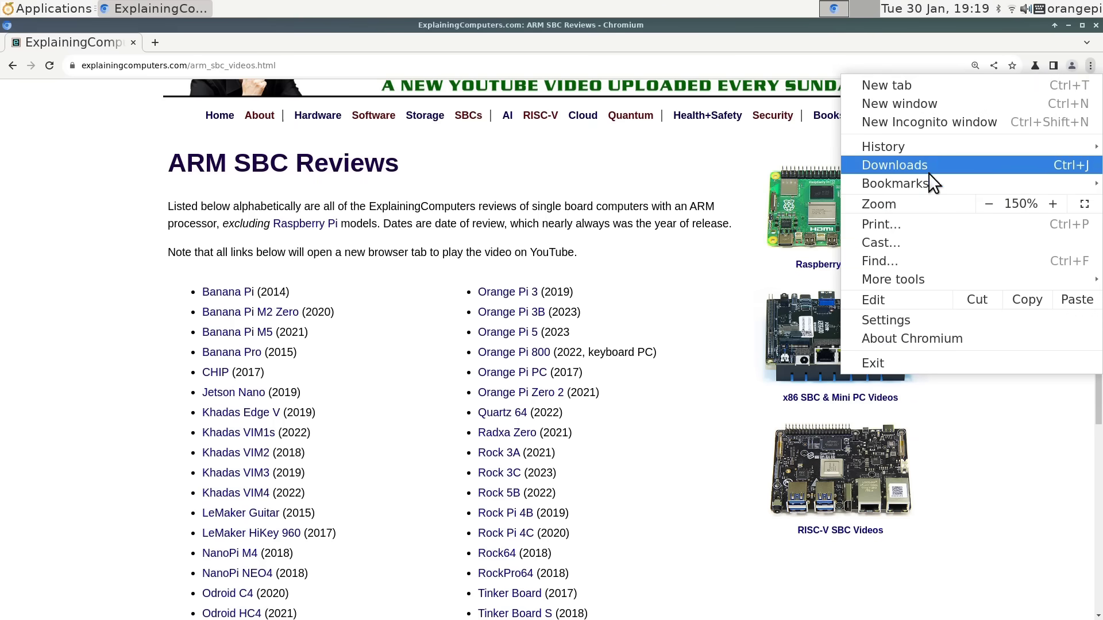
mouse_move(919, 187)
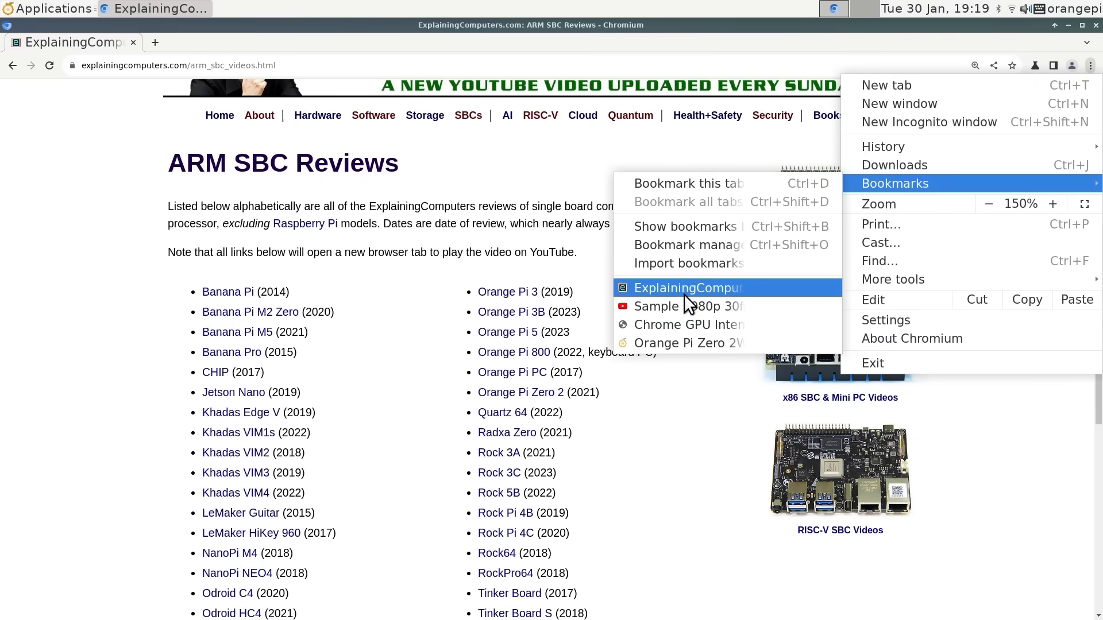
click(677, 340)
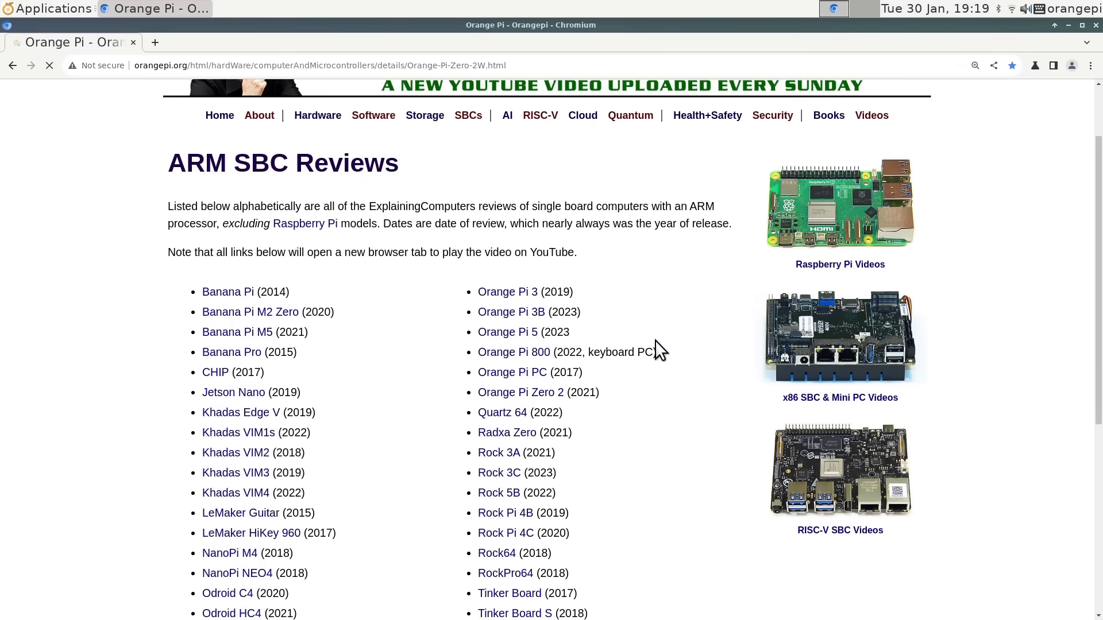
scroll(722, 445, down, 1)
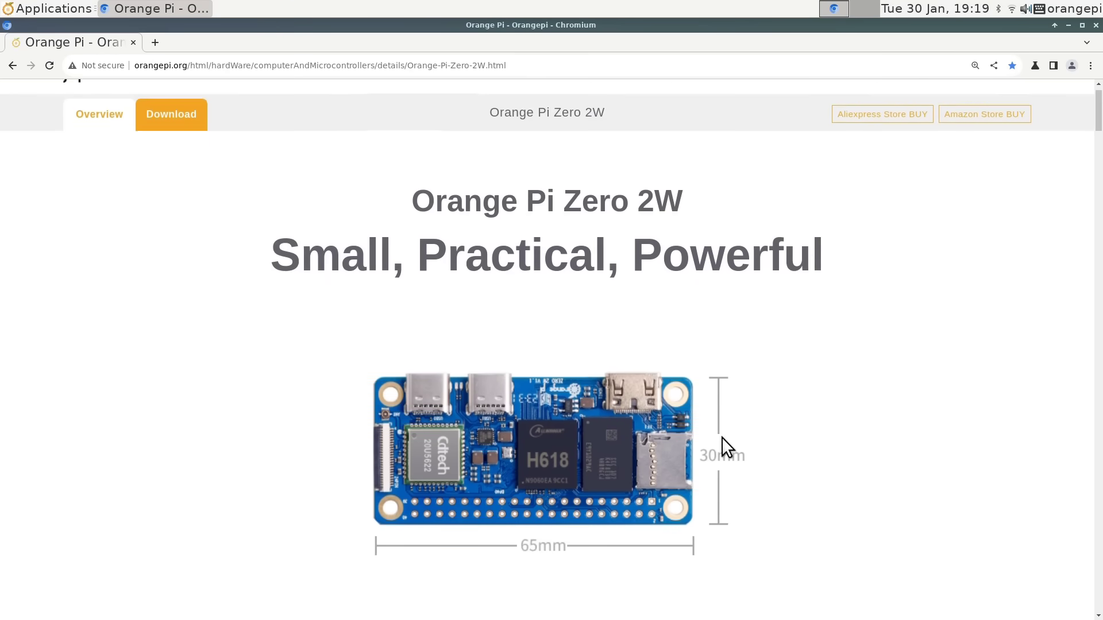
scroll(721, 445, up, 1)
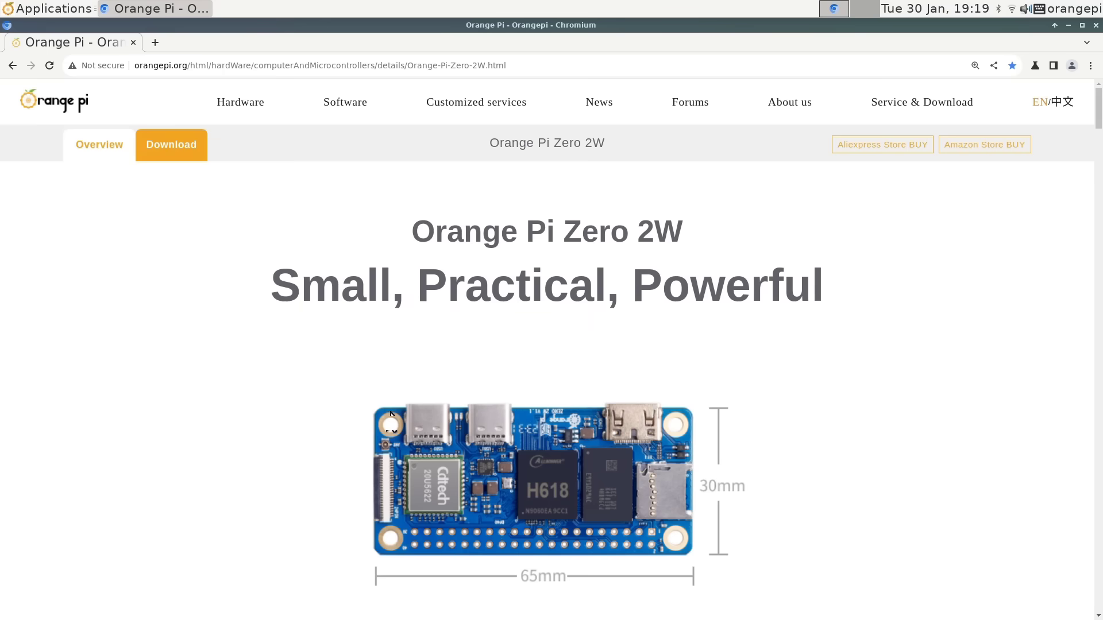
Go to the Orange Pi Zero 2W download page and look through the official resources and images.
click(167, 151)
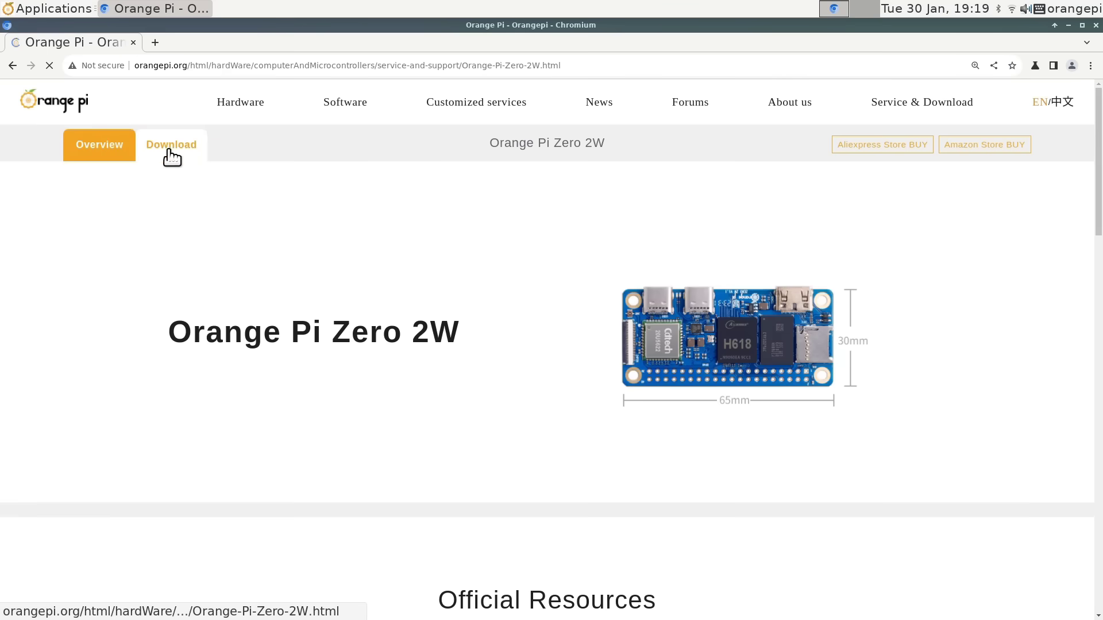
scroll(518, 411, down, 2)
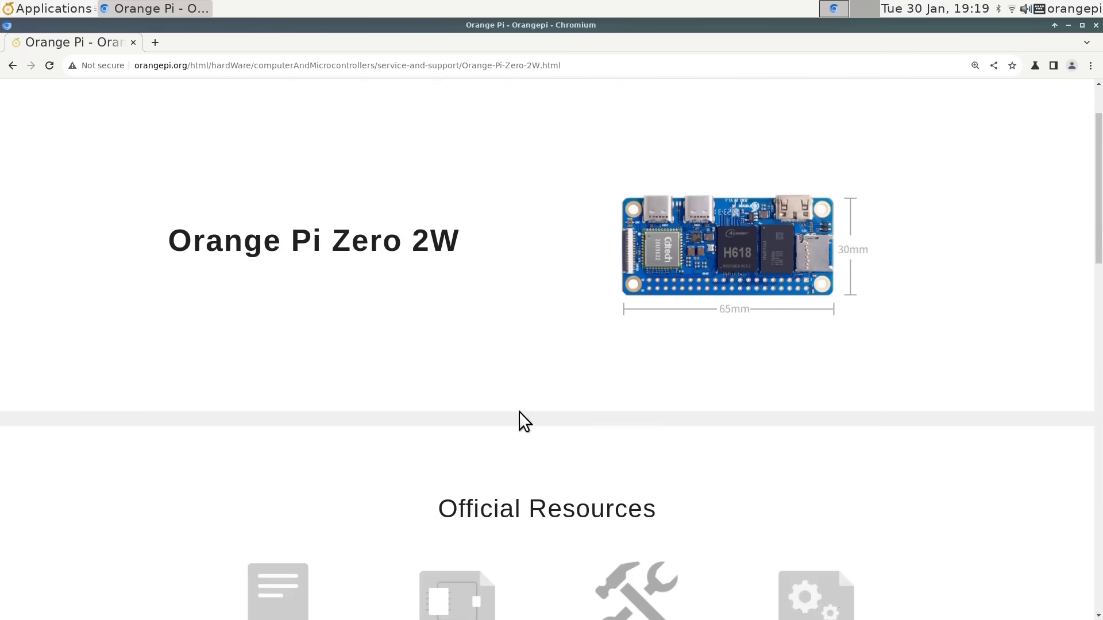
scroll(519, 411, down, 10)
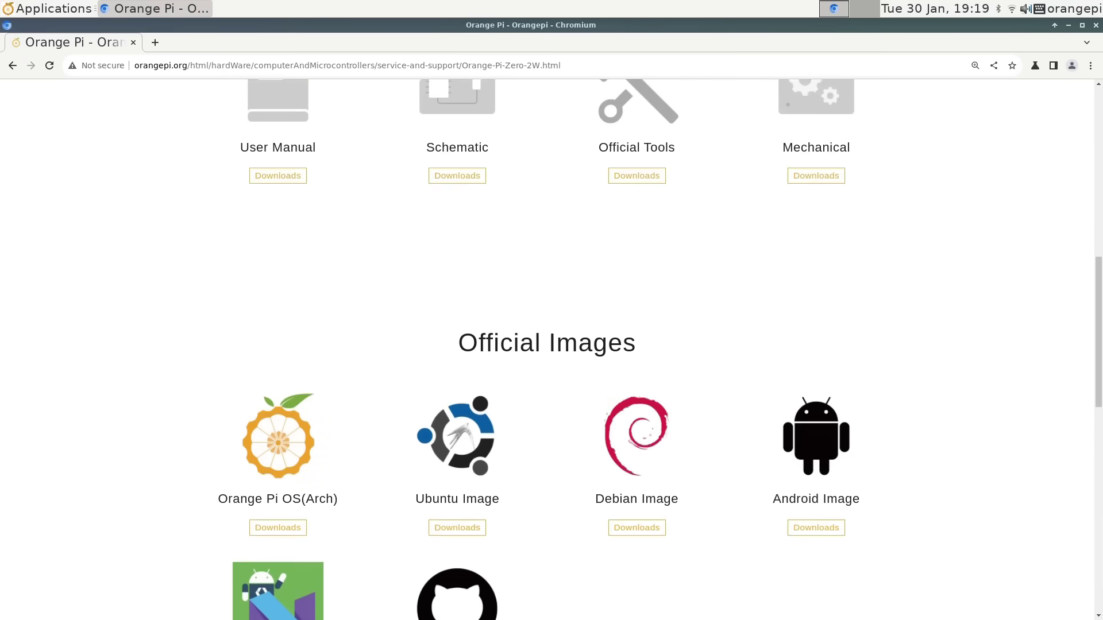
scroll(519, 412, down, 4)
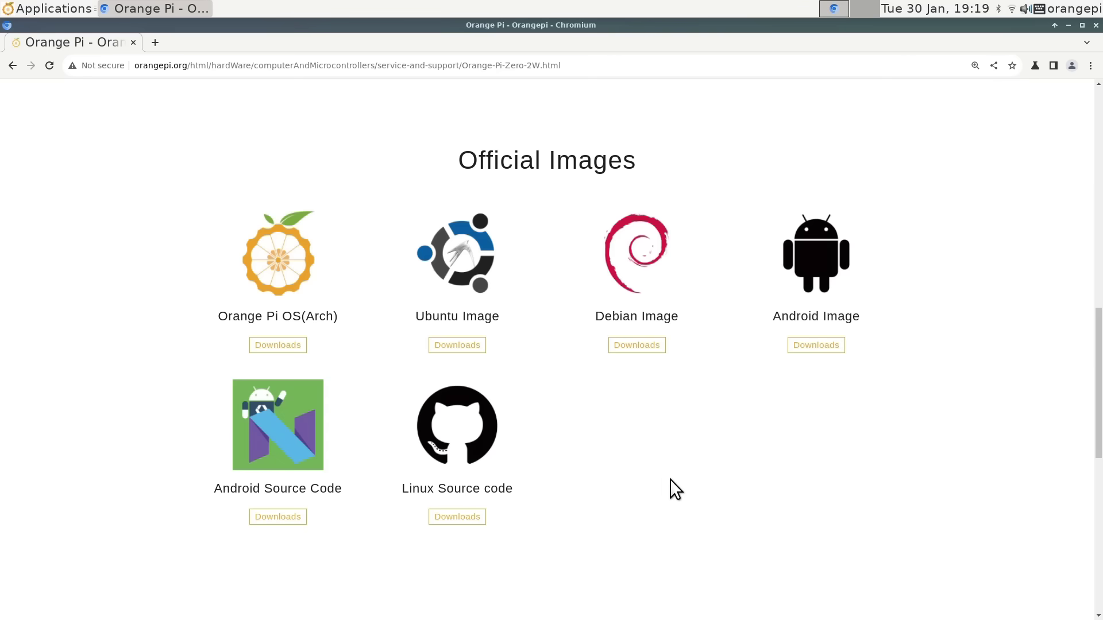
Open the Ubuntu image downloads and enter the "Linux6.1 kernel version image" folder.
click(462, 347)
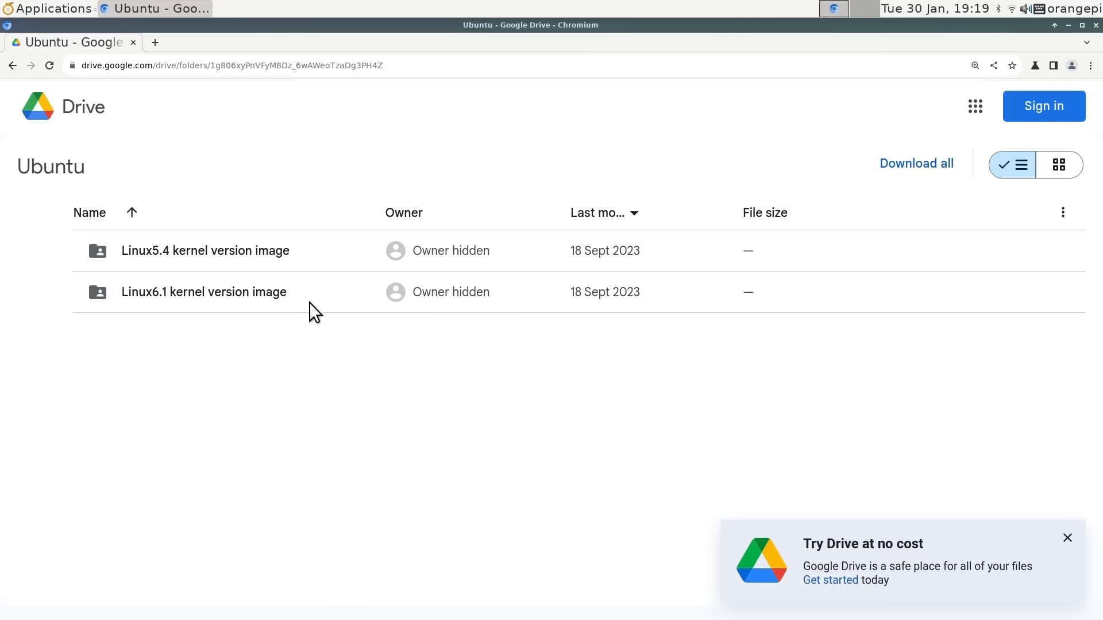
mouse_move(299, 251)
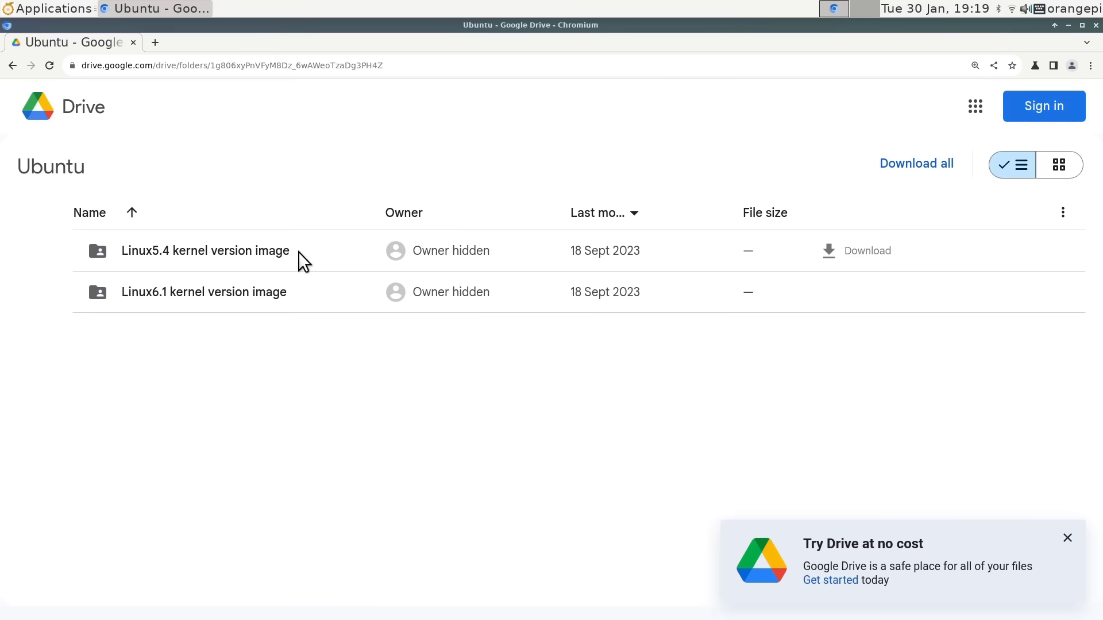
double_click(252, 294)
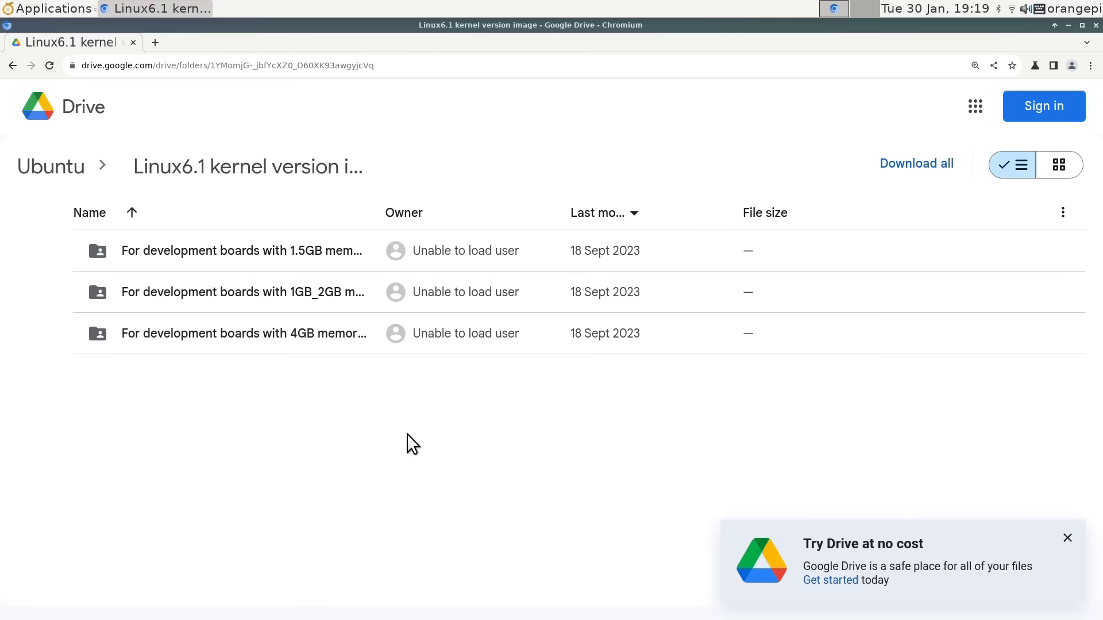
Open the folder for development boards with 4GB memory and check the full names of its Ubuntu Jammy image files.
mouse_move(327, 275)
mouse_move(307, 349)
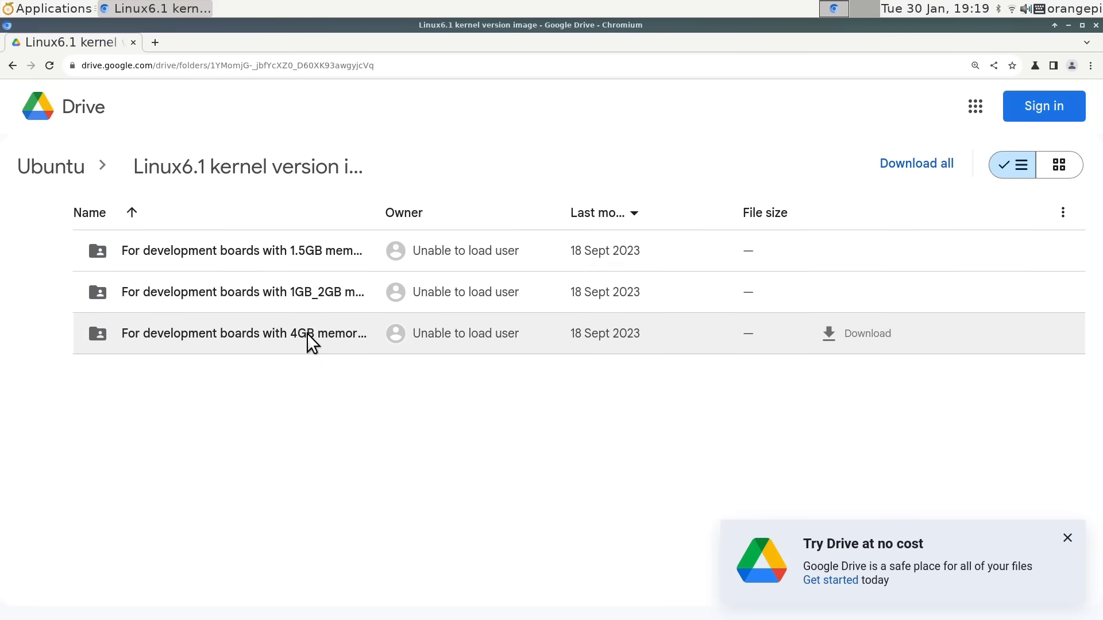
double_click(308, 335)
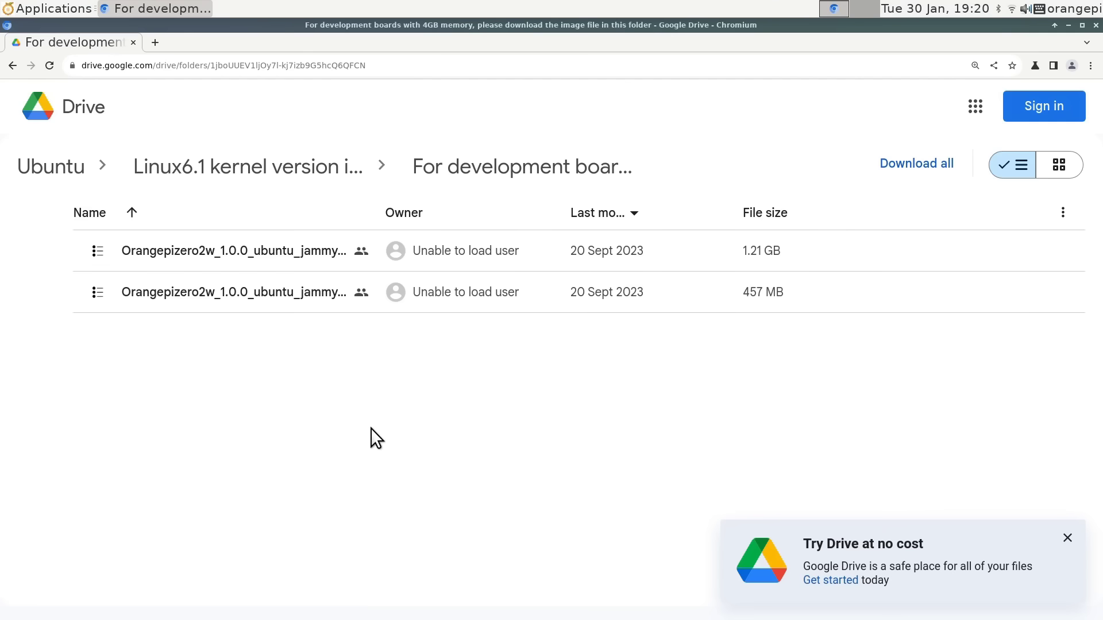
mouse_move(310, 298)
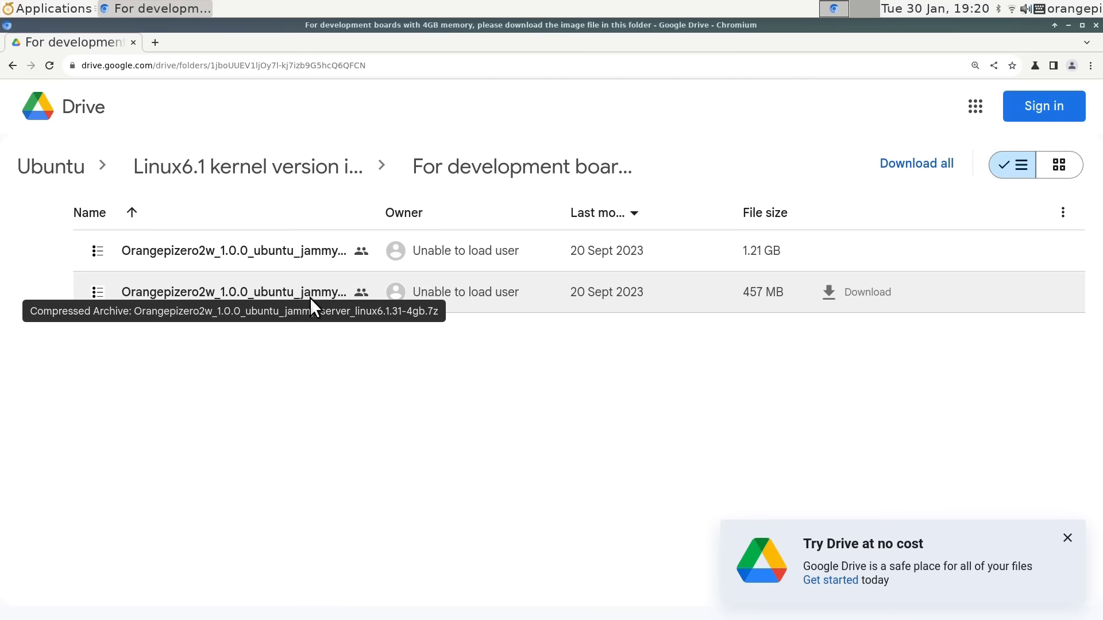
mouse_move(314, 253)
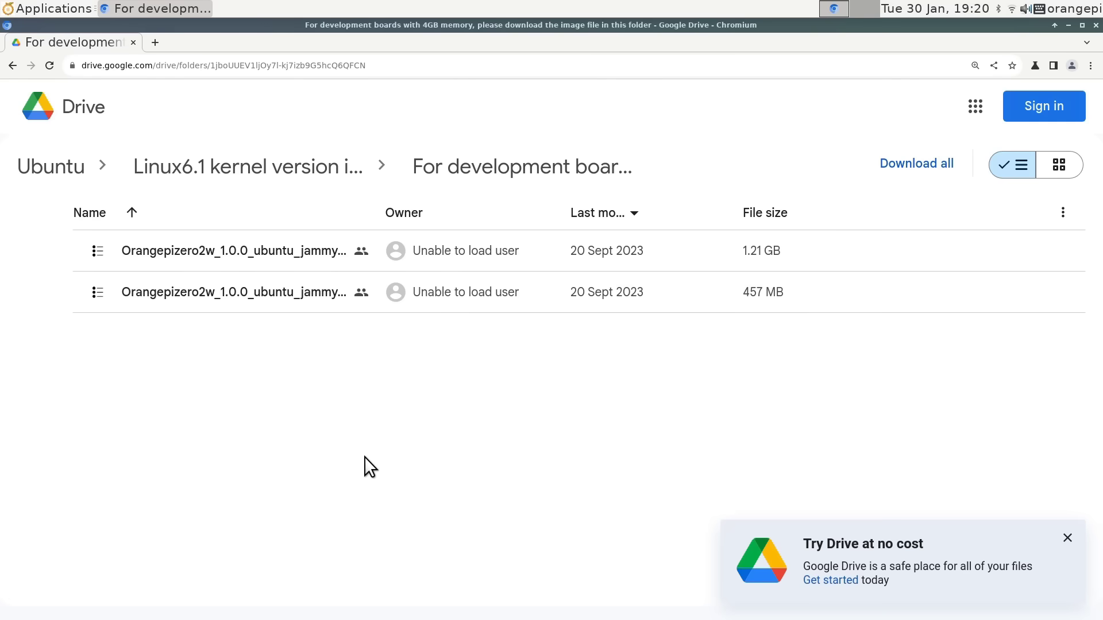
Open the bookmarked Chrome GPU Internals page to examine the graphics feature status.
click(1090, 66)
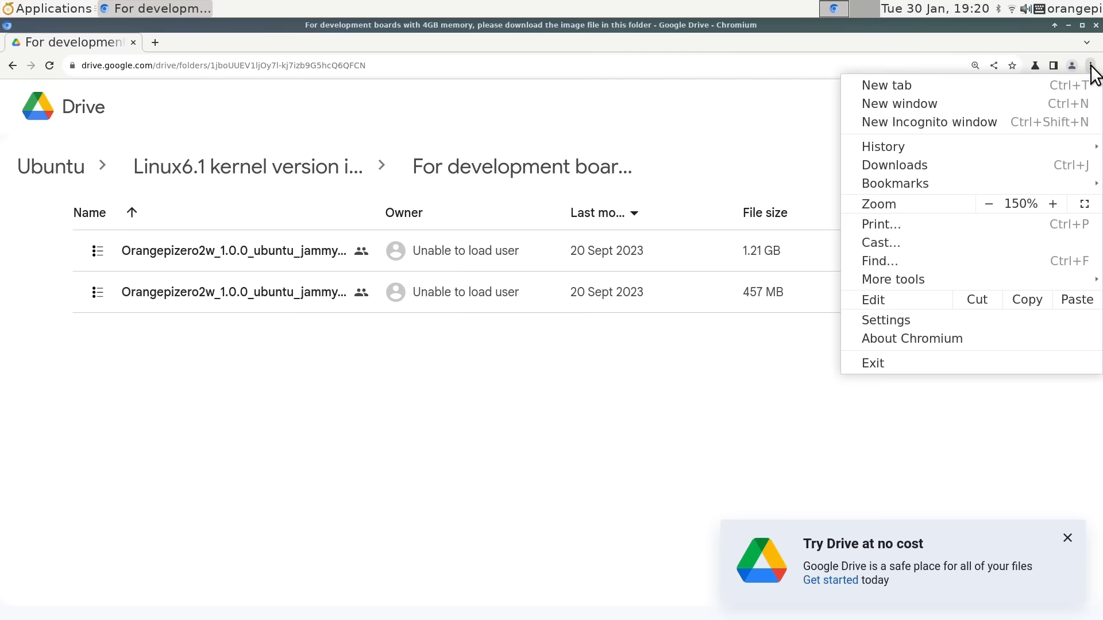
mouse_move(995, 186)
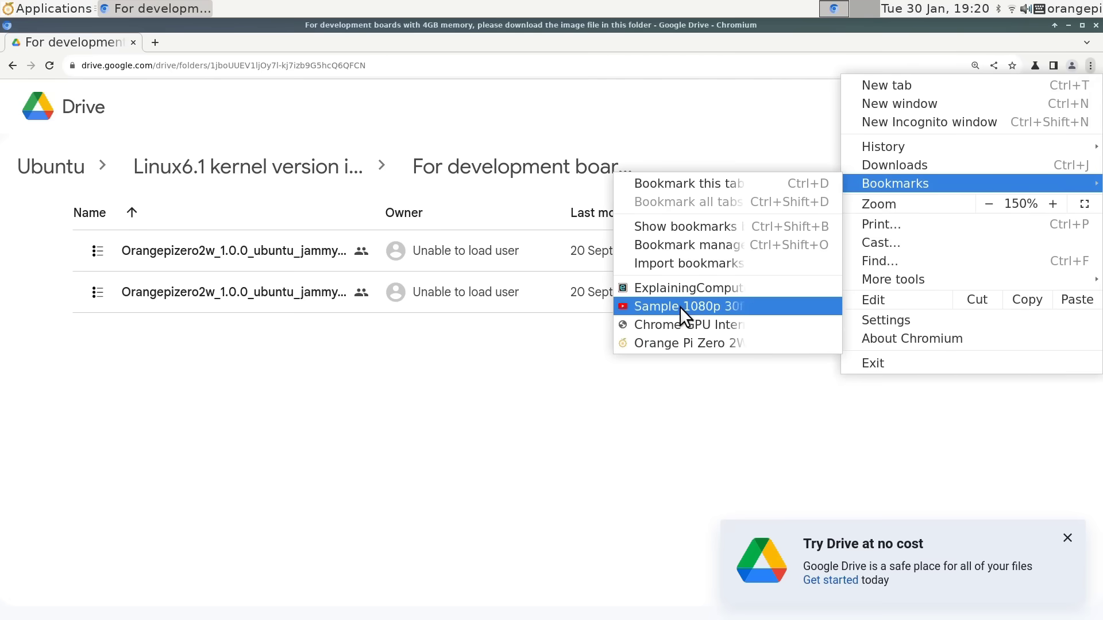
click(674, 326)
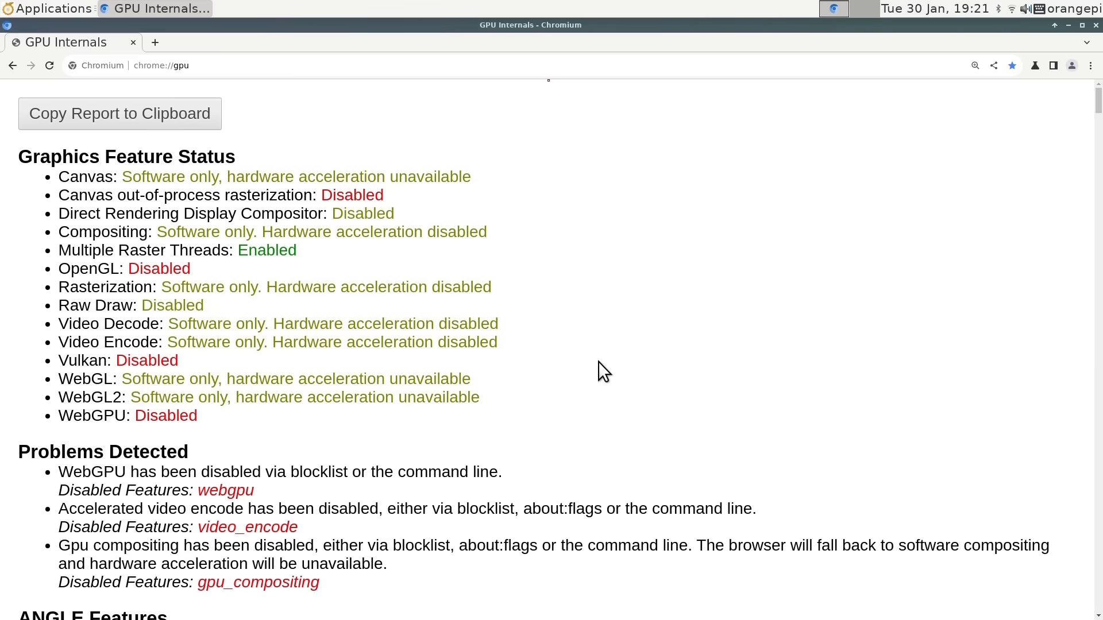
Open the bookmarked sample 1080p YouTube video in the browser.
click(1090, 66)
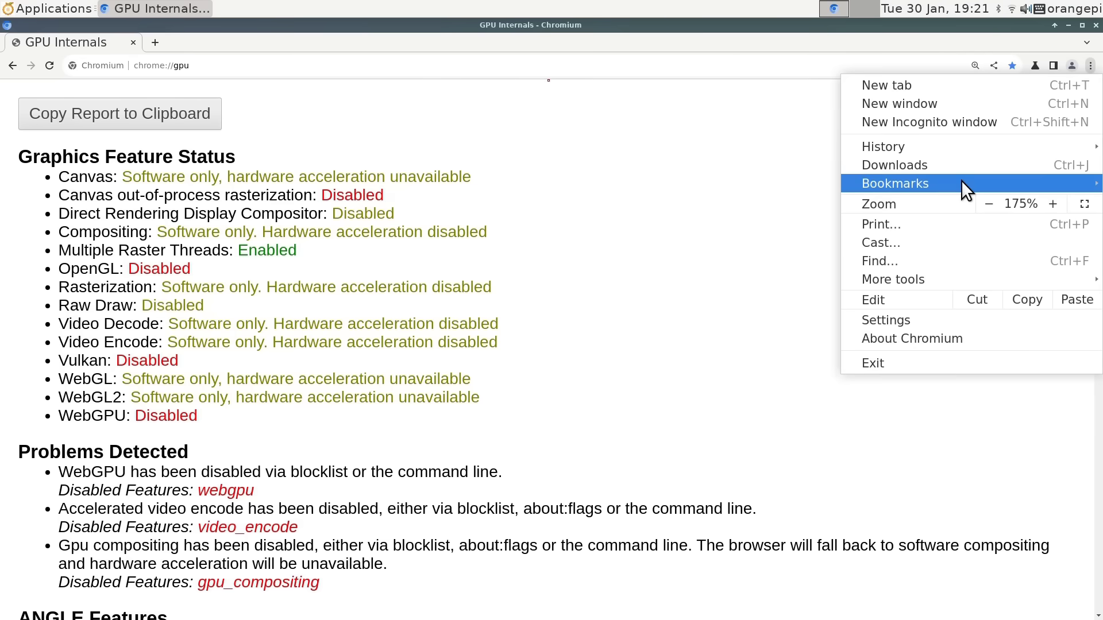
mouse_move(962, 182)
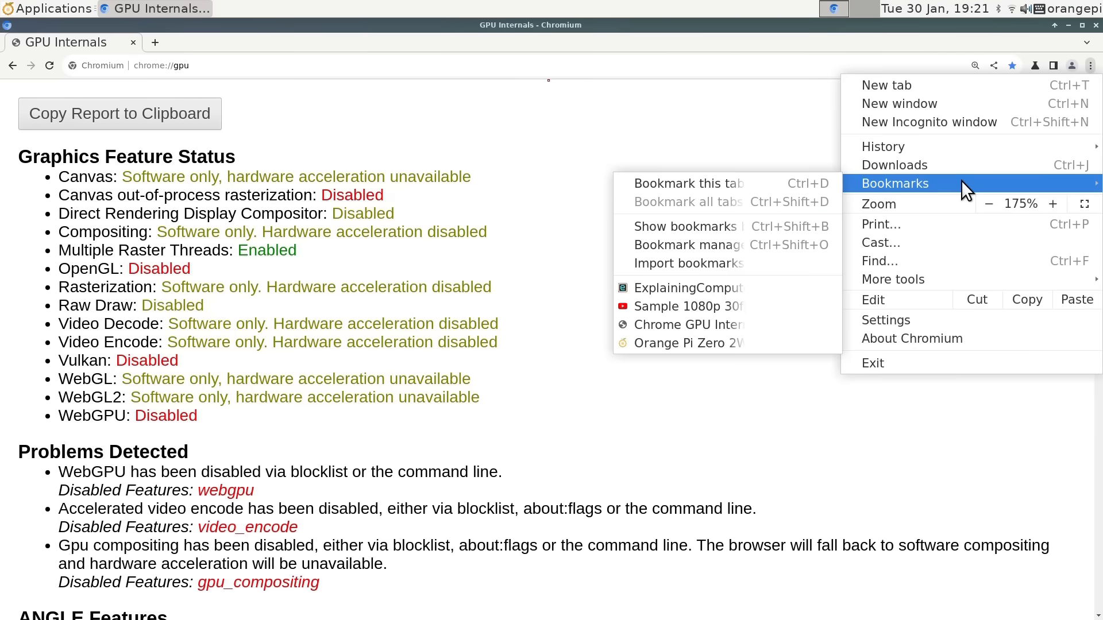
click(680, 304)
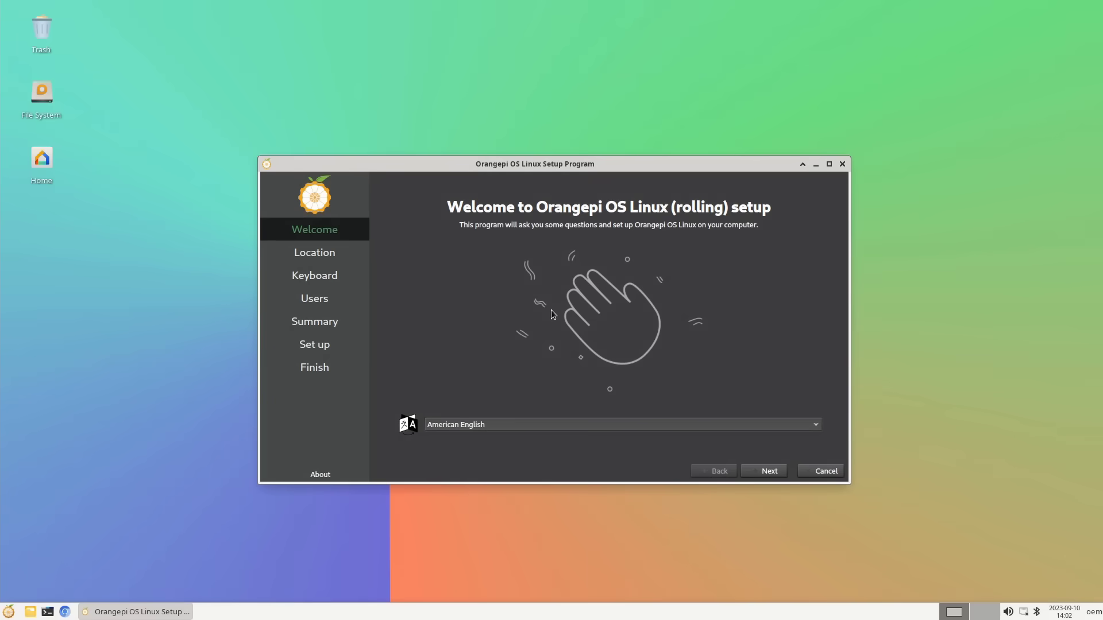
Set the Orangepi OS Linux setup language to British English (United Kingdom).
click(519, 426)
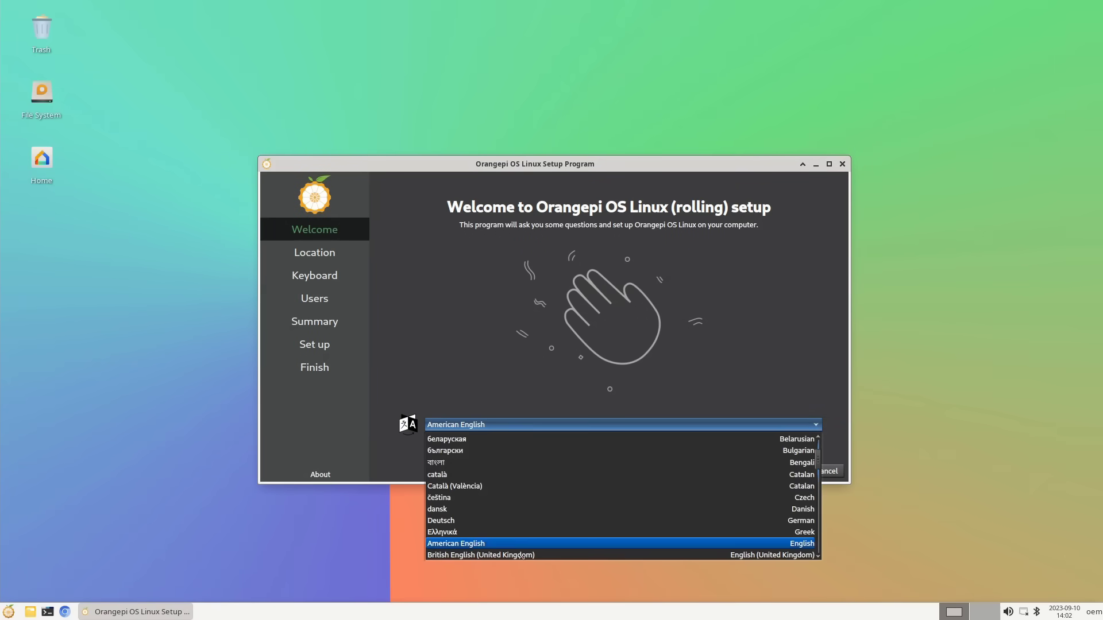
scroll(522, 549, down, 1)
click(522, 521)
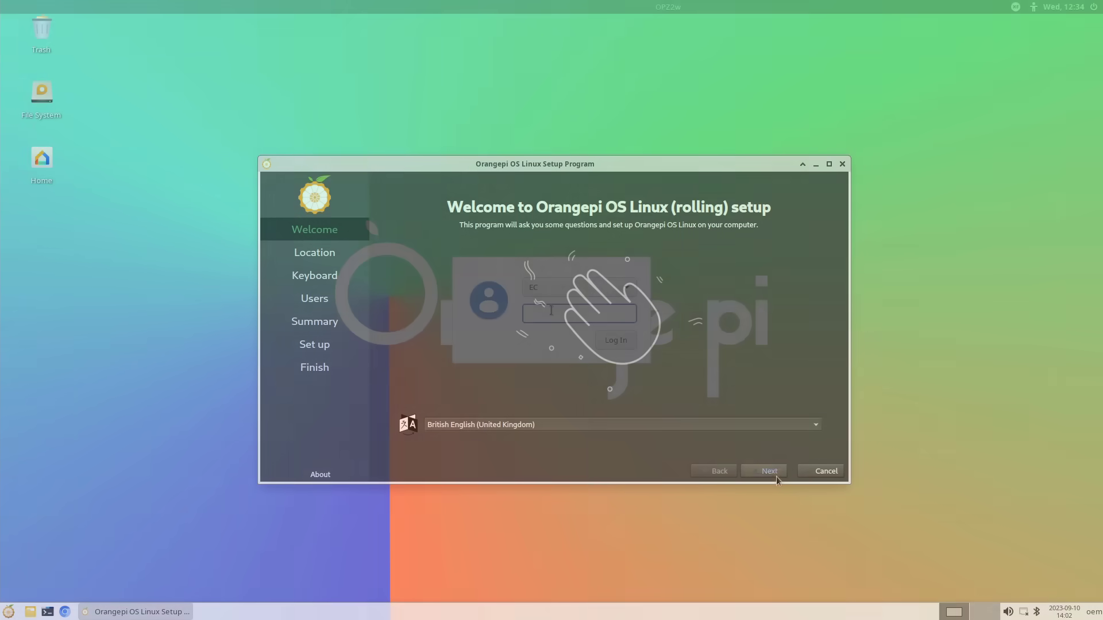
Log in with the account password and close the Orange Pi Hello welcome window.
text(*******)
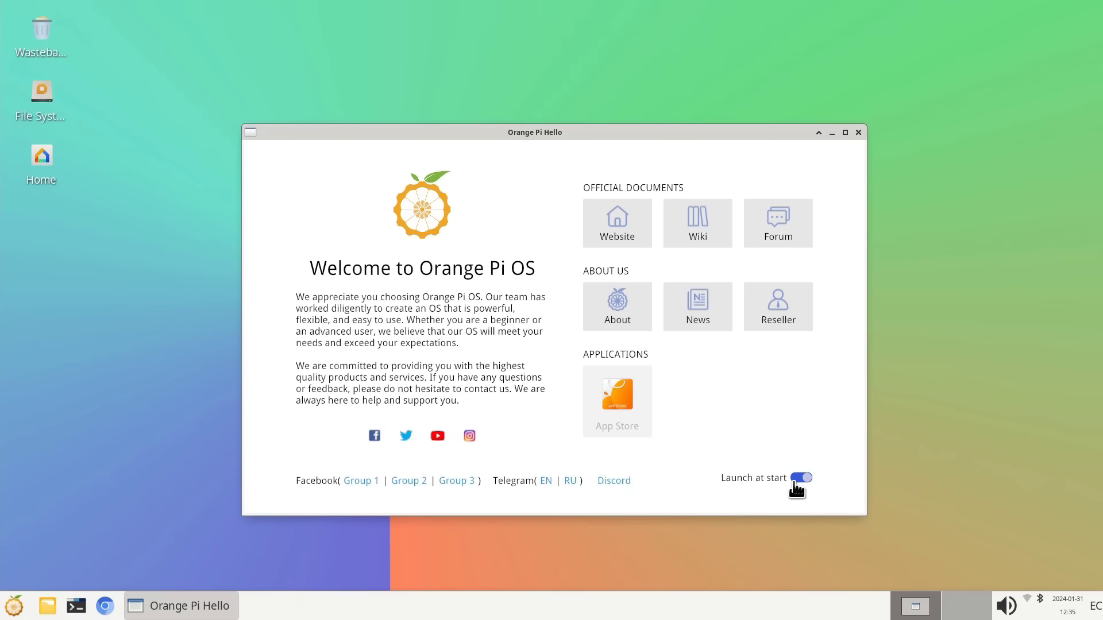
click(859, 133)
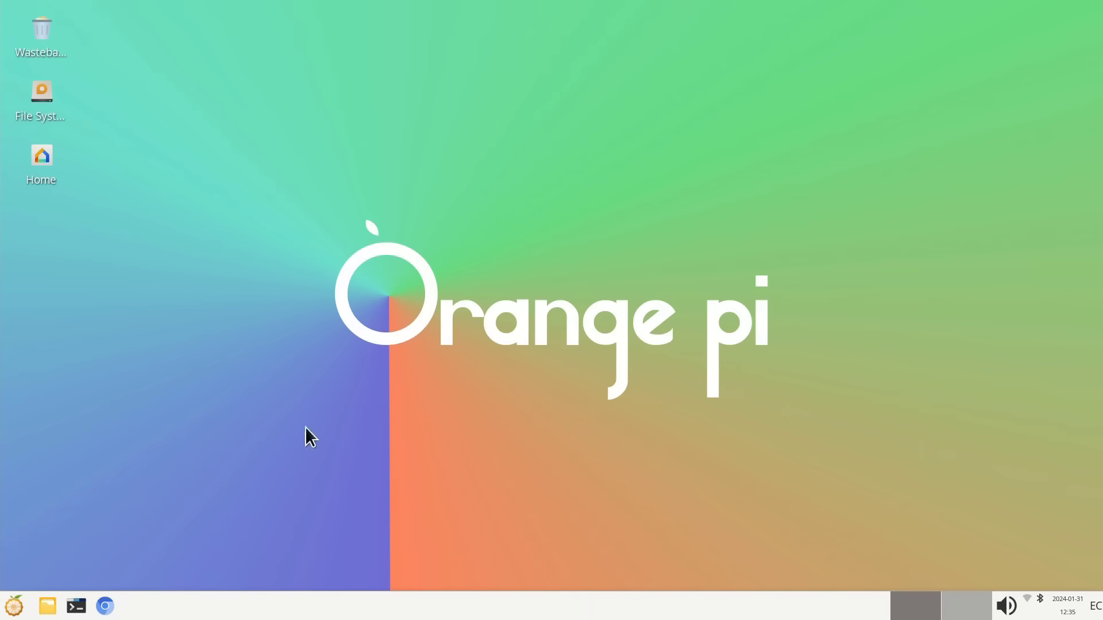
Look through the installed applications in the Accessories, Graphics, Internet, Multimedia, Other, Settings and System categories.
click(19, 606)
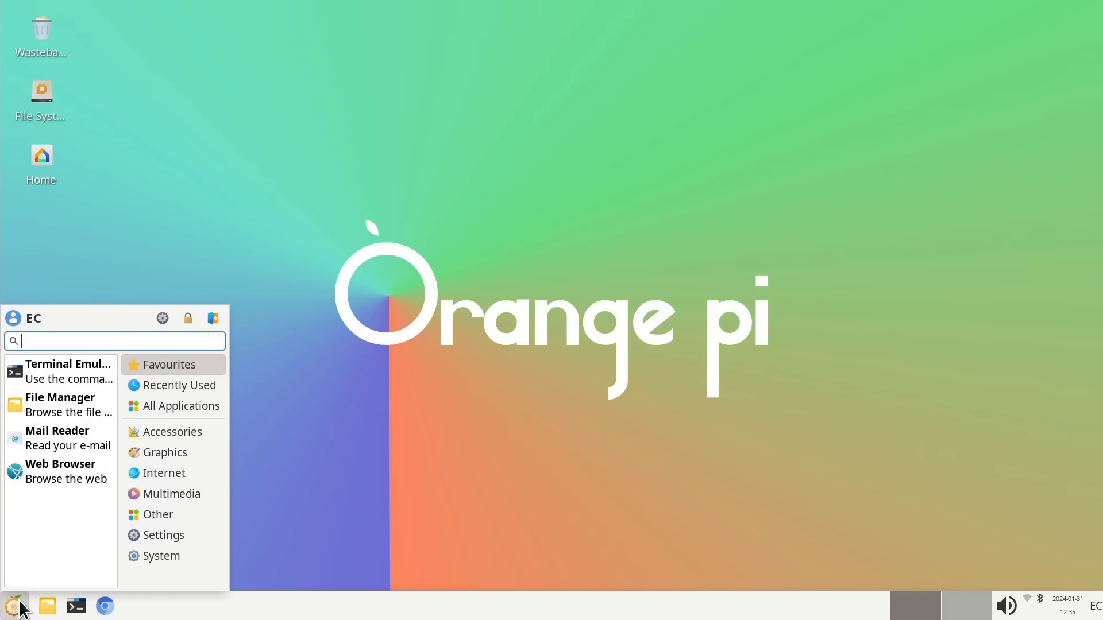
click(180, 430)
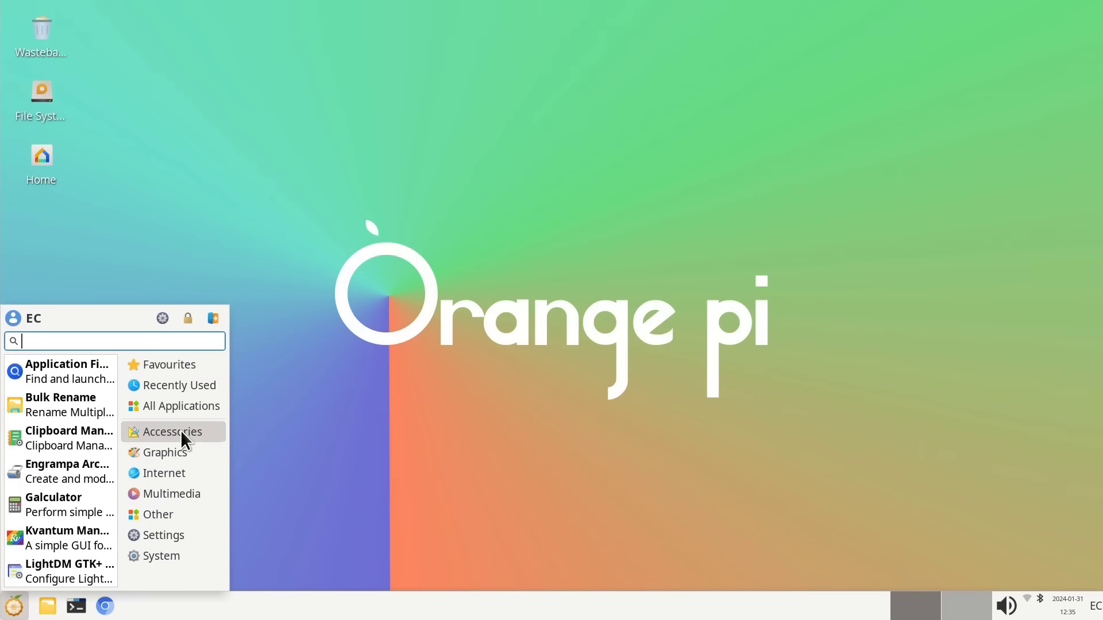
click(176, 457)
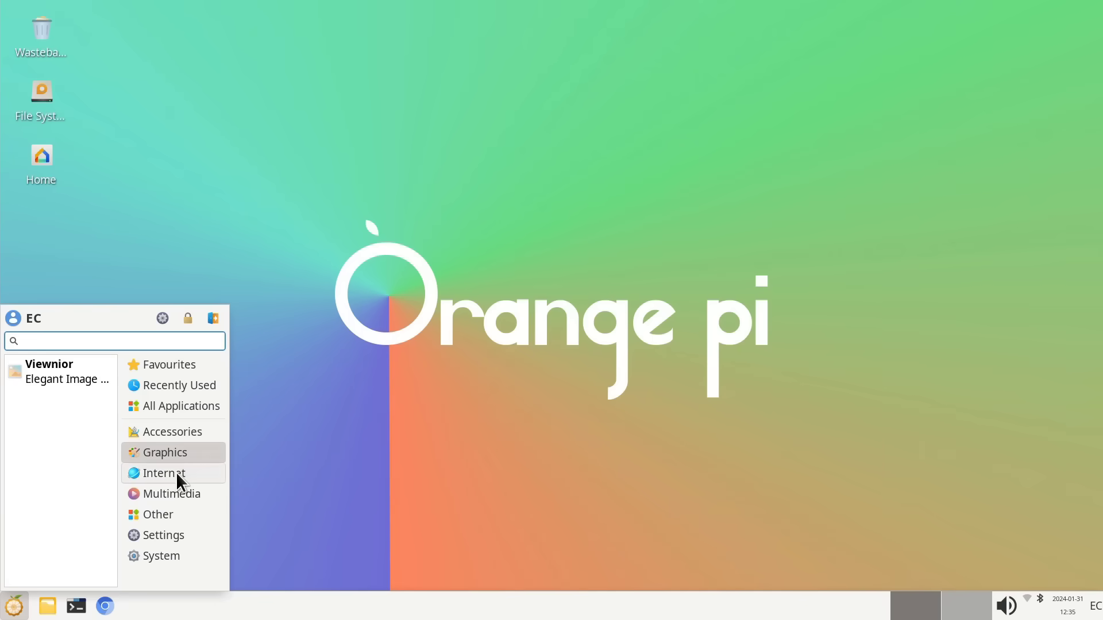
click(176, 472)
click(181, 491)
click(176, 511)
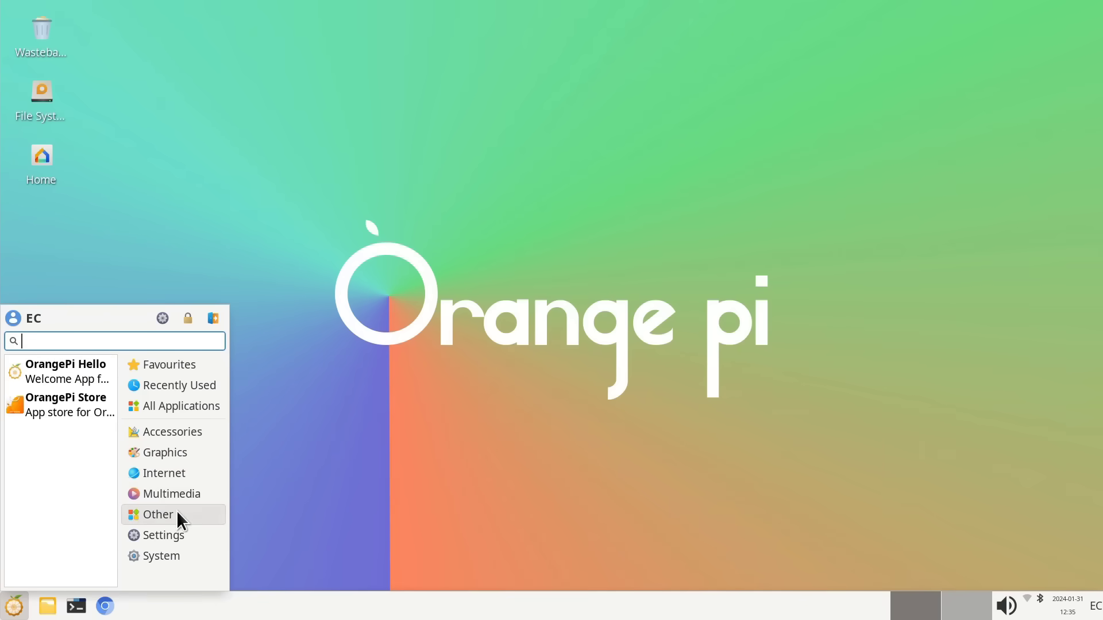
click(176, 532)
click(177, 555)
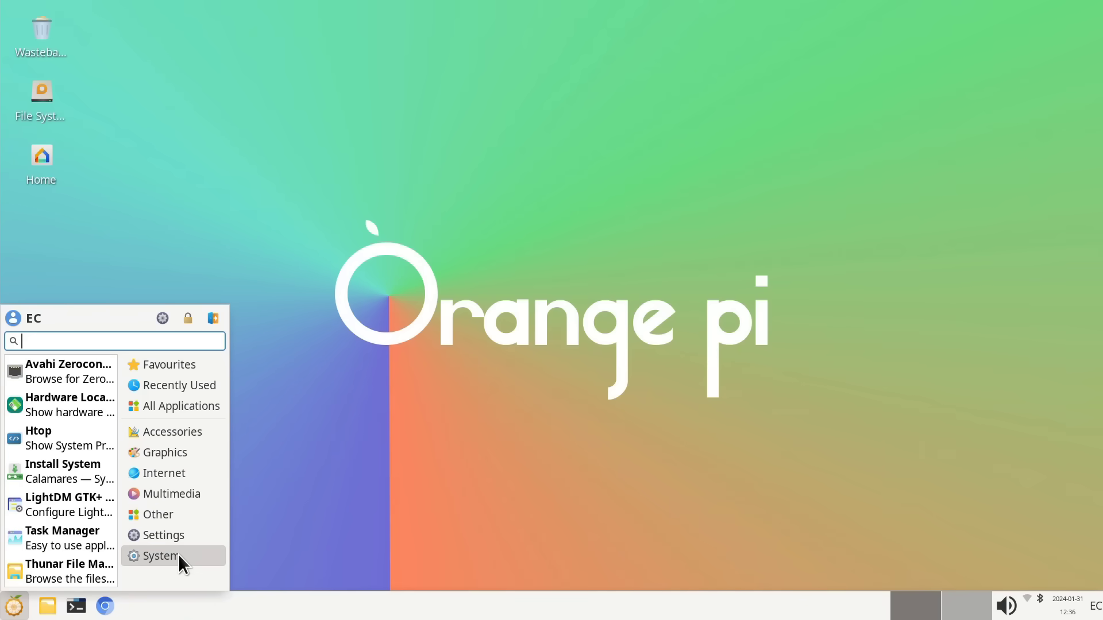
Launch Chromium to examine the graphics feature status on the bookmarked Chrome GPU Internals page, and close the browser.
click(105, 606)
click(533, 410)
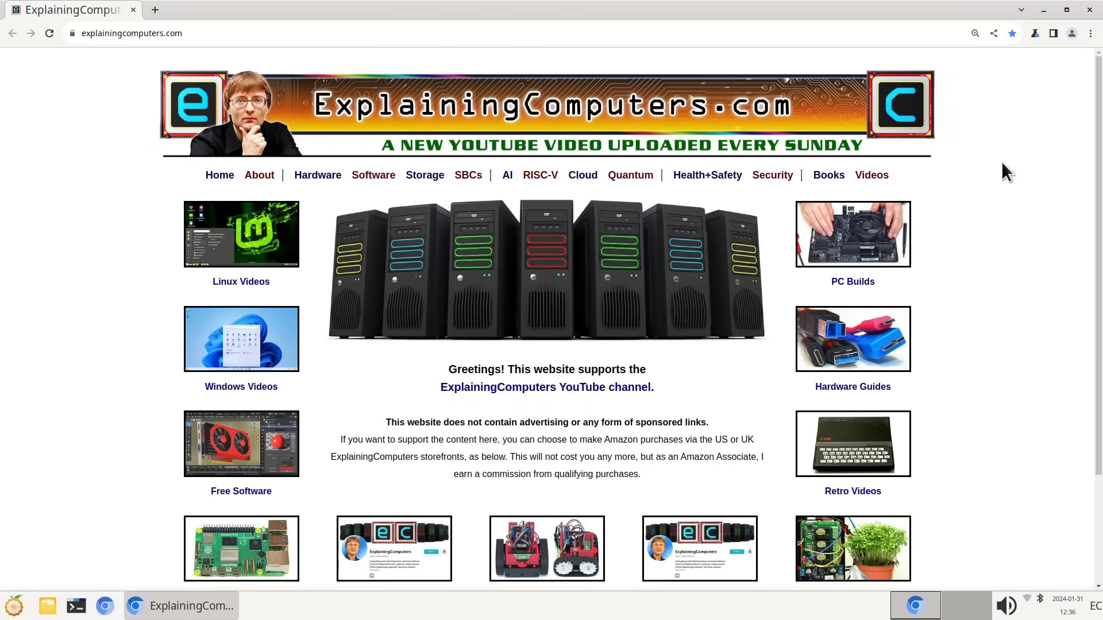
click(1090, 34)
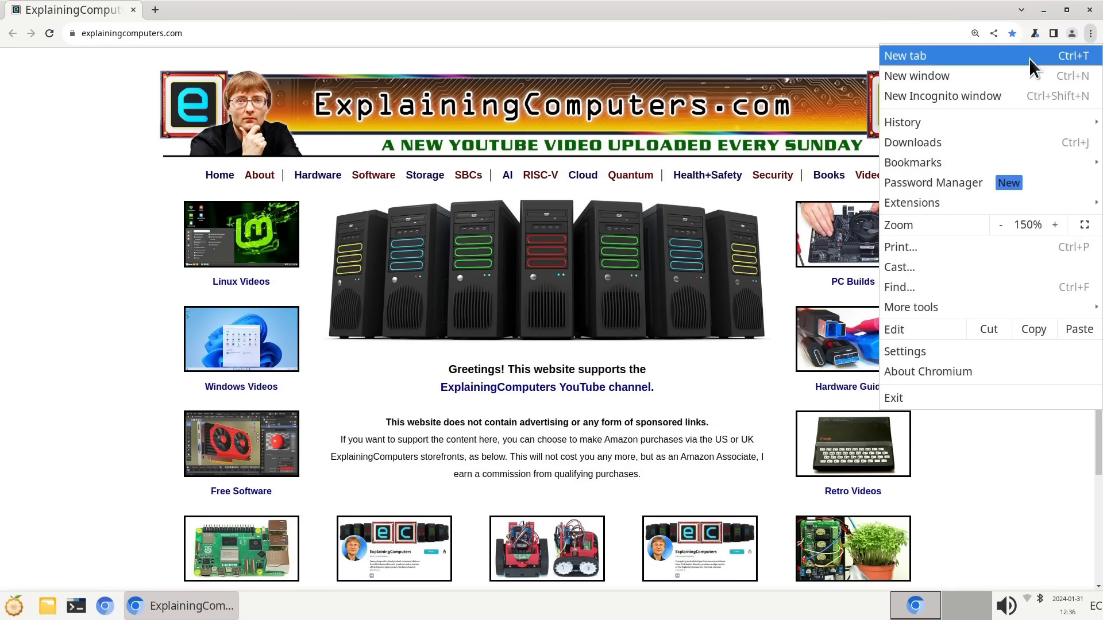
mouse_move(931, 154)
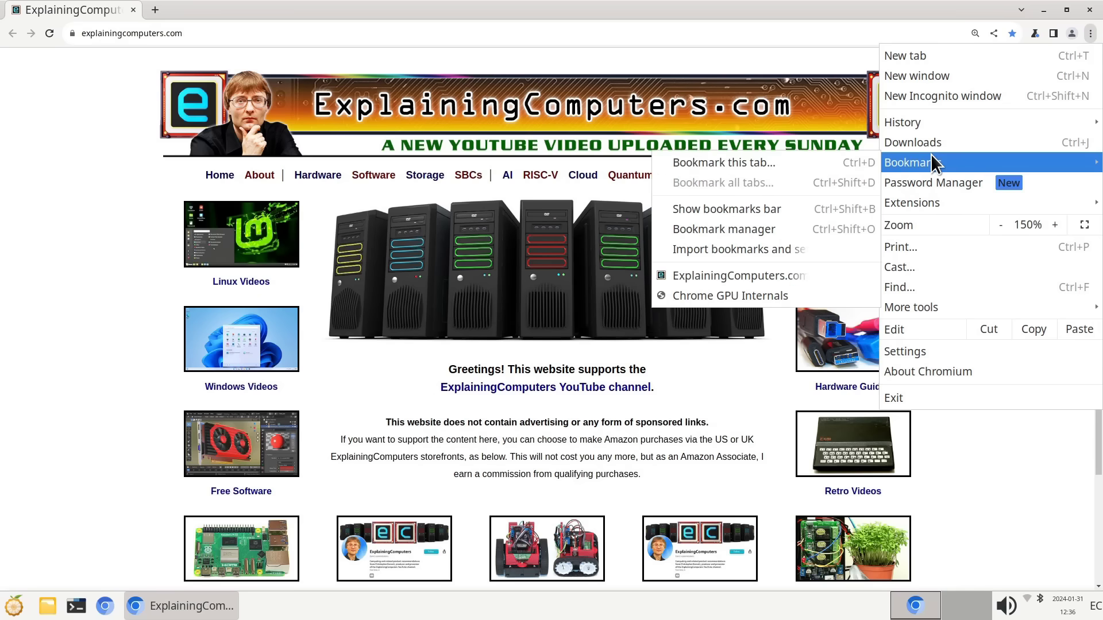
click(736, 294)
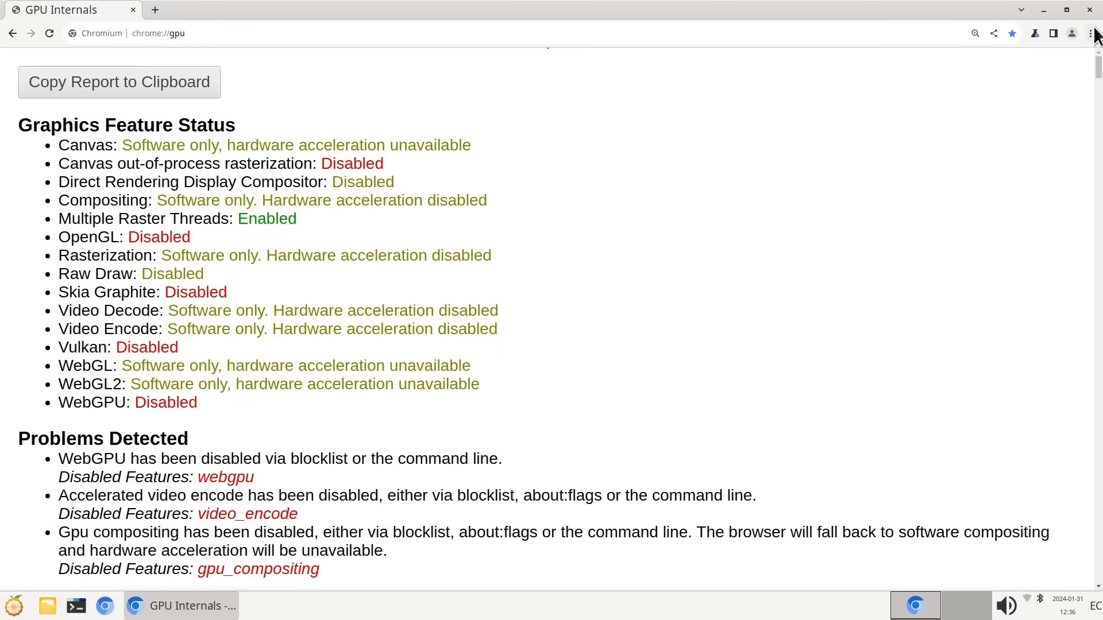
click(1090, 10)
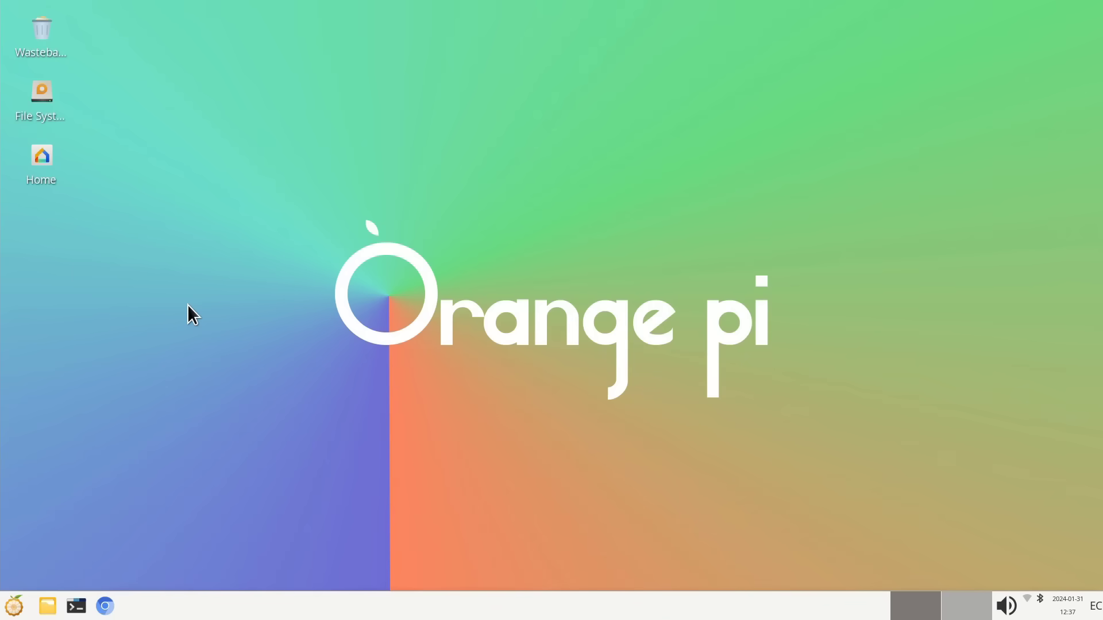
Open the Home folder from the desktop and bring up the applications list.
double_click(40, 163)
click(13, 604)
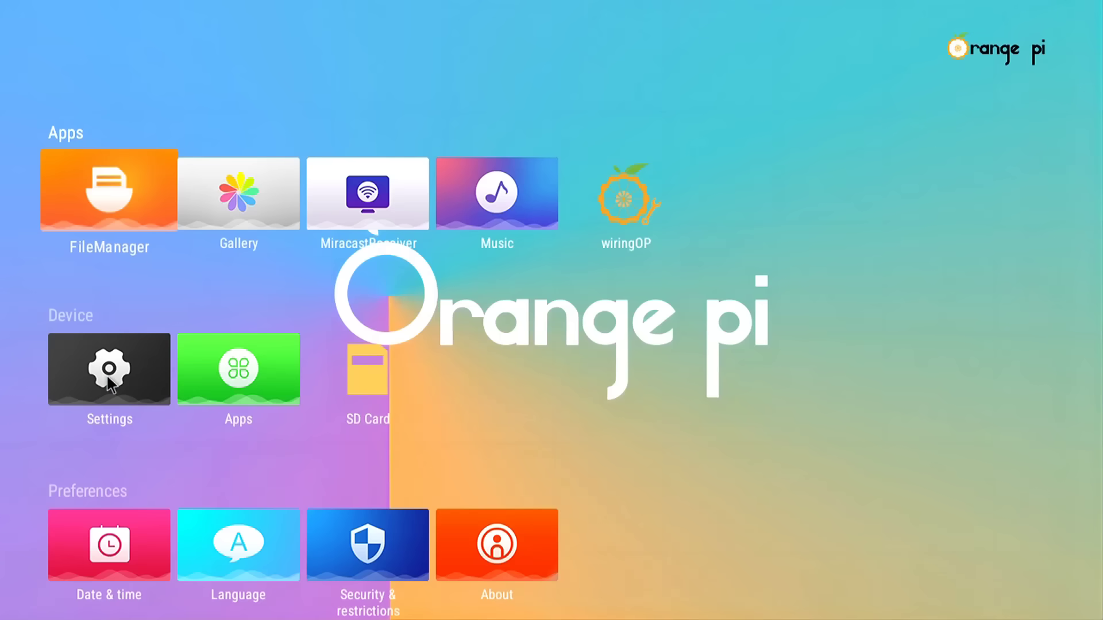
Open the Android settings, look through the Device Preferences options and return to the home screen.
scroll(107, 374, down, 1)
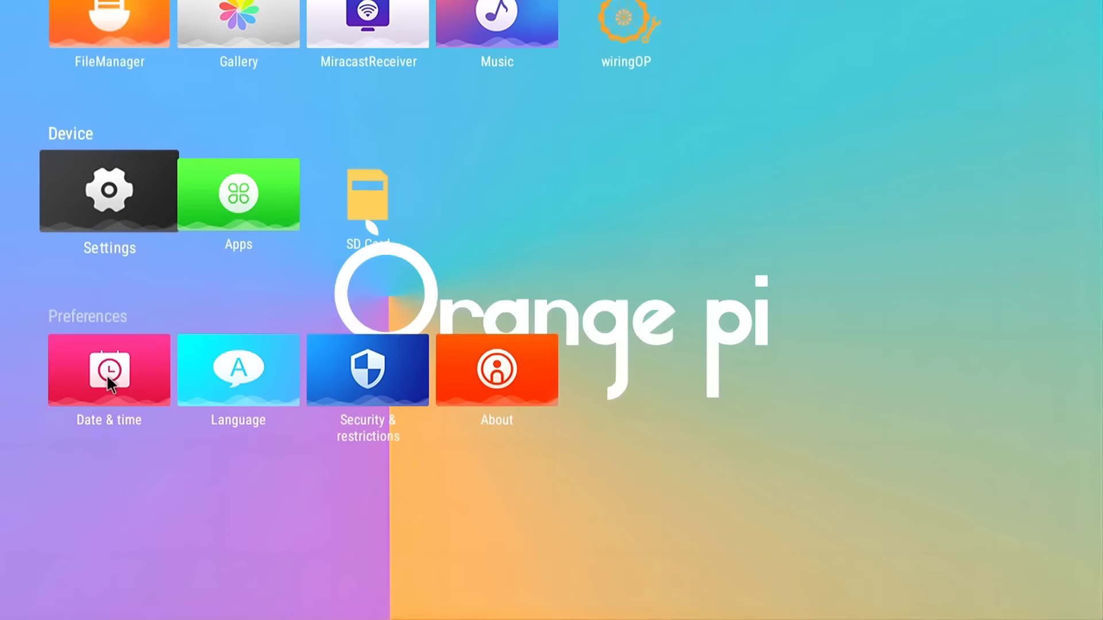
click(132, 216)
click(891, 462)
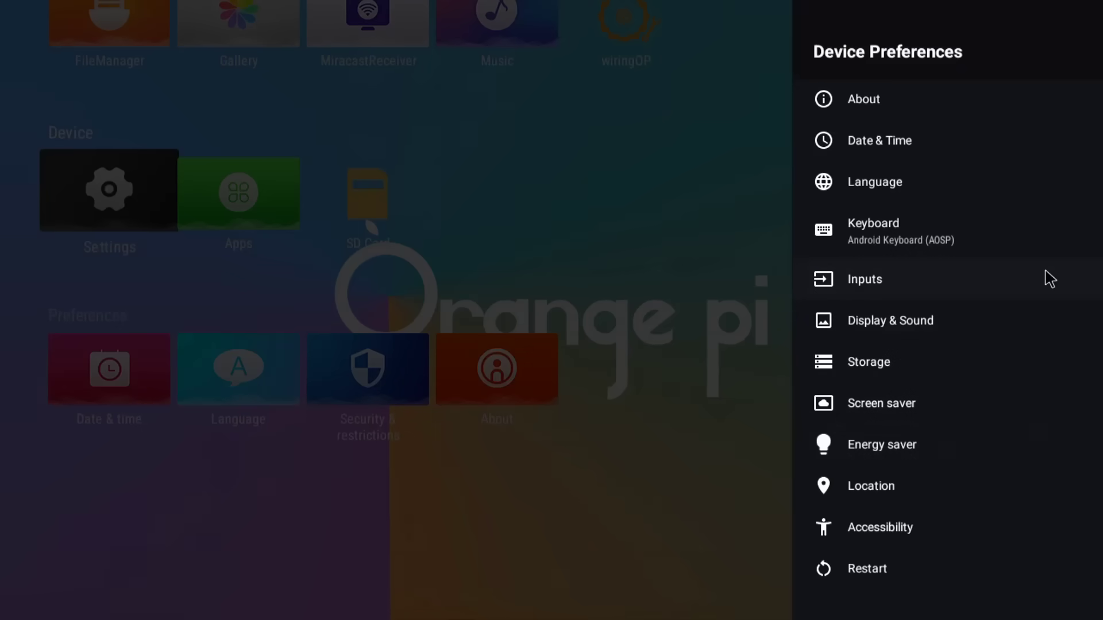
right_click(1028, 337)
right_click(1028, 337)
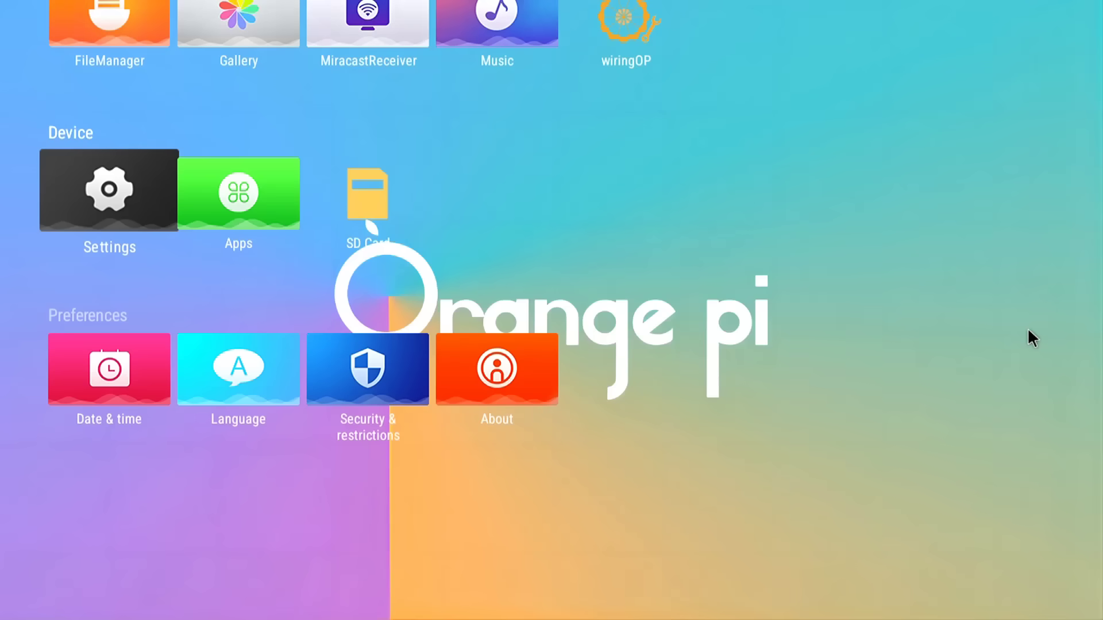
View the system and running apps in the Android Apps overview and return to the home screen.
click(249, 196)
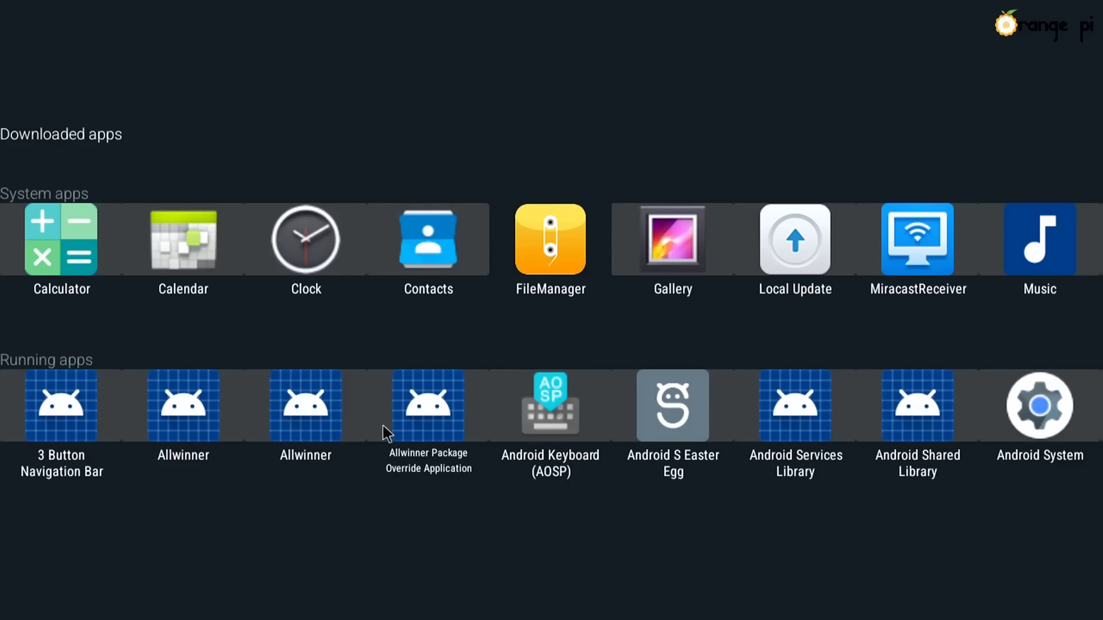
right_click(859, 311)
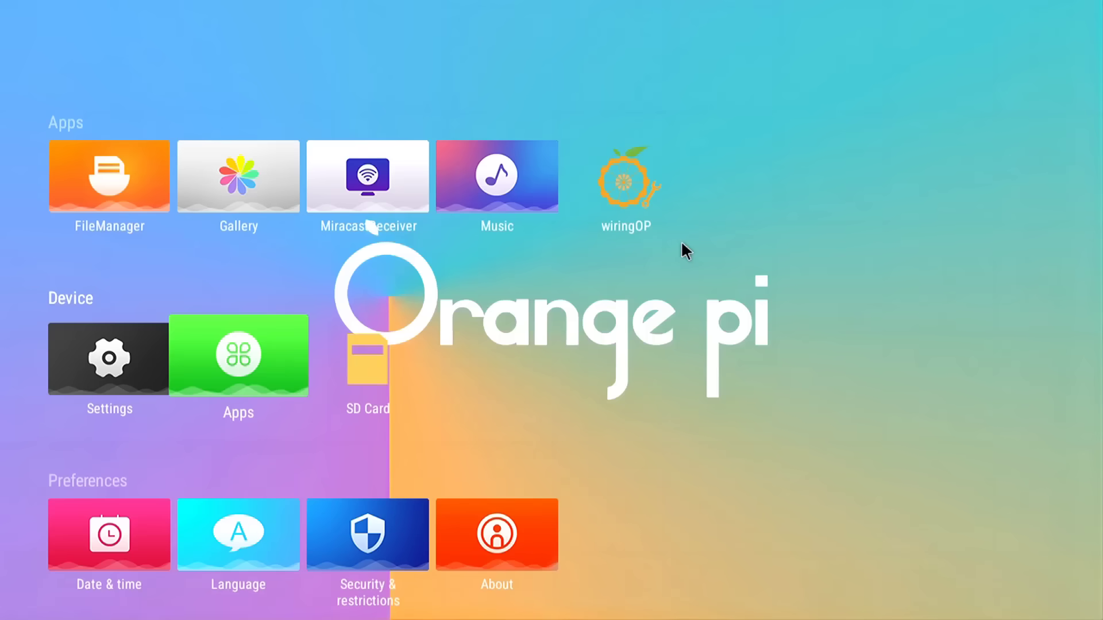
Open the GPIO test in the wiringOP app and start blinking all GPIO pins.
click(629, 190)
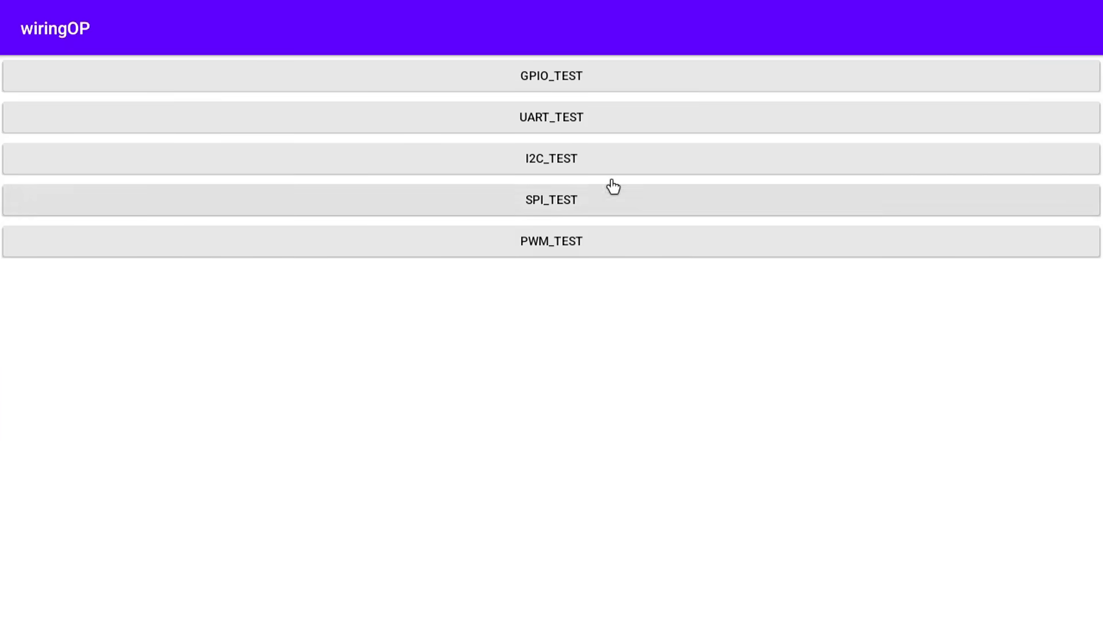
click(576, 80)
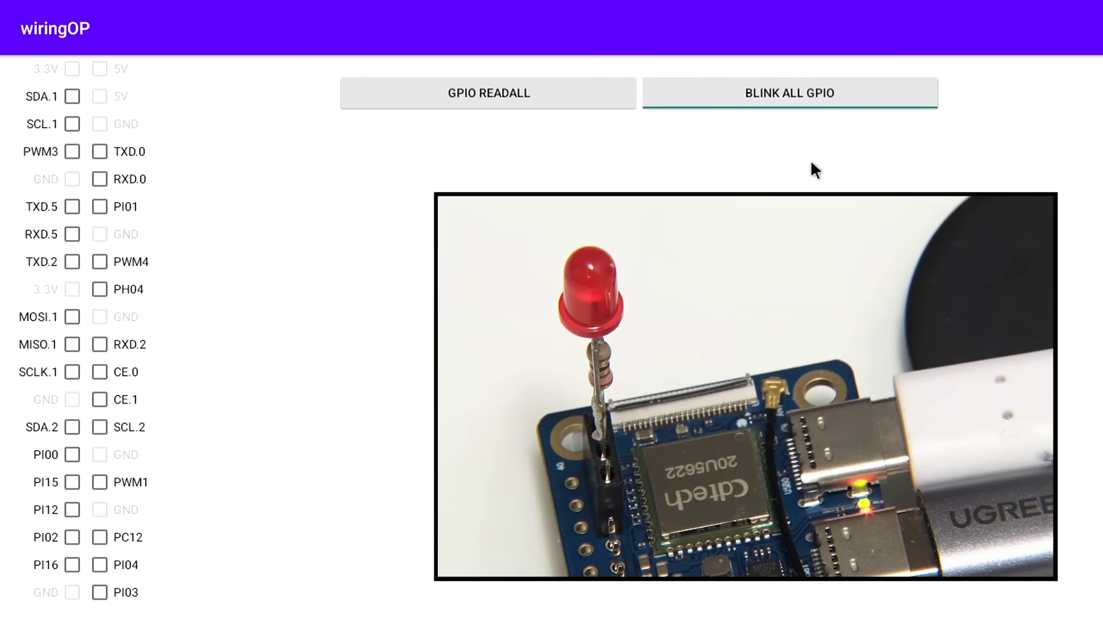
click(789, 114)
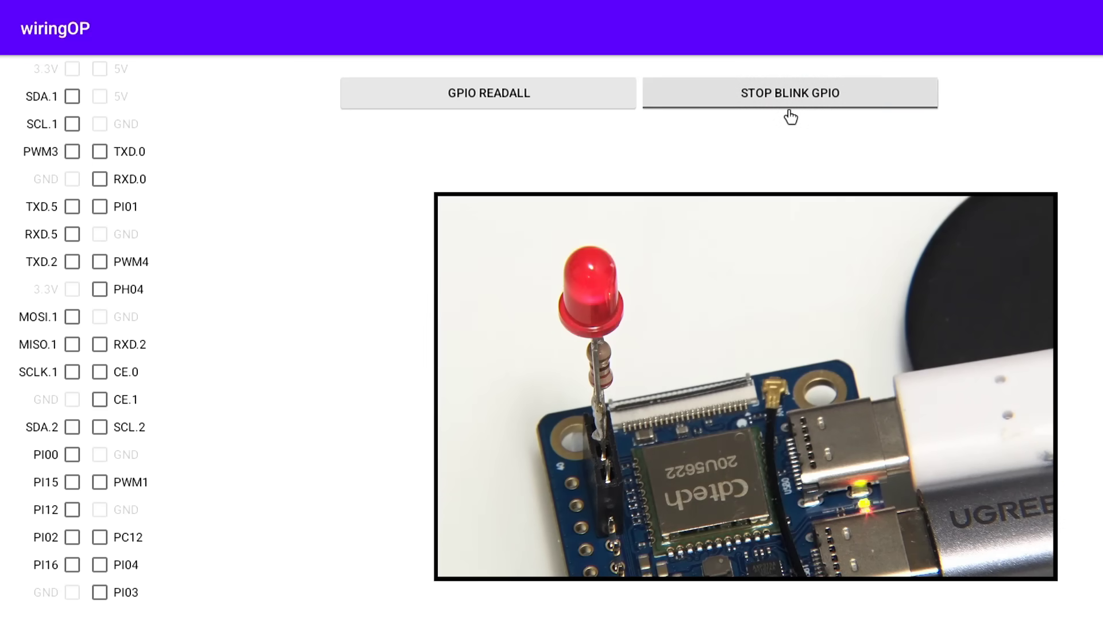